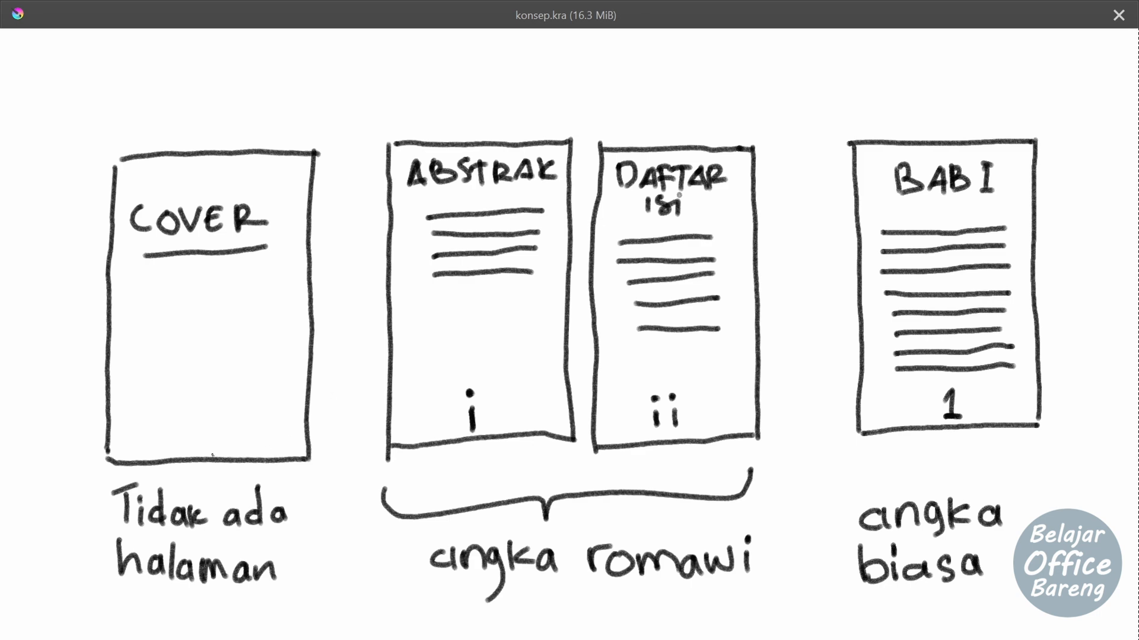
Underline the section-break positions on the COVER and DAFTAR ISI sketches, and draw a vertical divider after each of those pages
left_click_drag(128, 441, 289, 436)
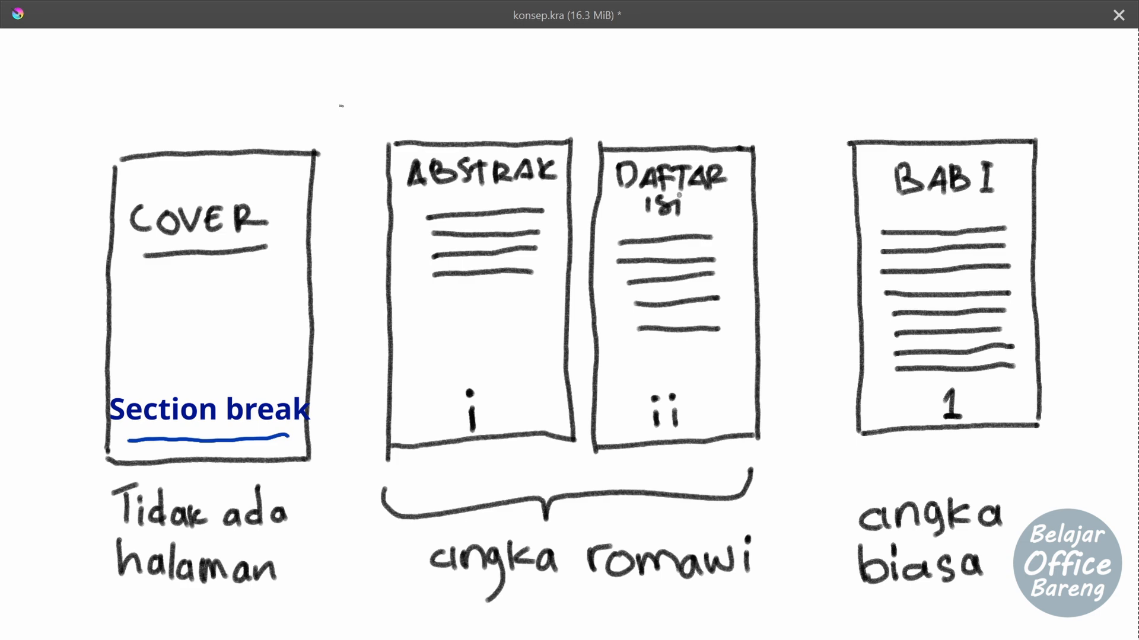
mouse_move(346, 98)
left_mouse_down()
mouse_move(337, 210)
mouse_move(346, 550)
left_mouse_up()
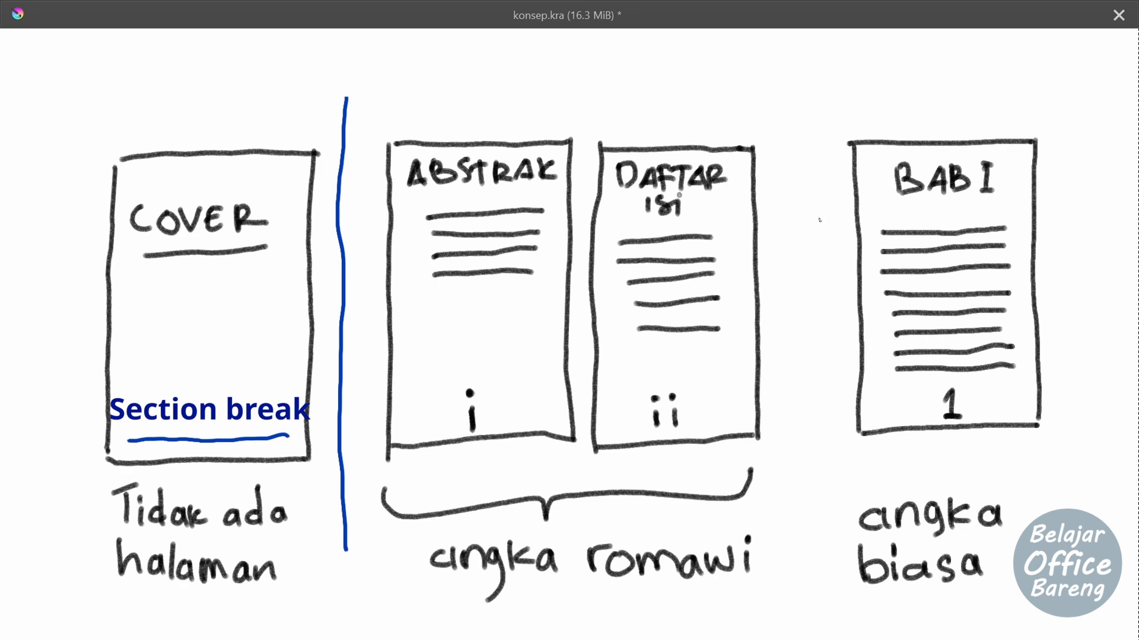
key("ctrl+z")
left_click_drag(639, 383, 732, 384)
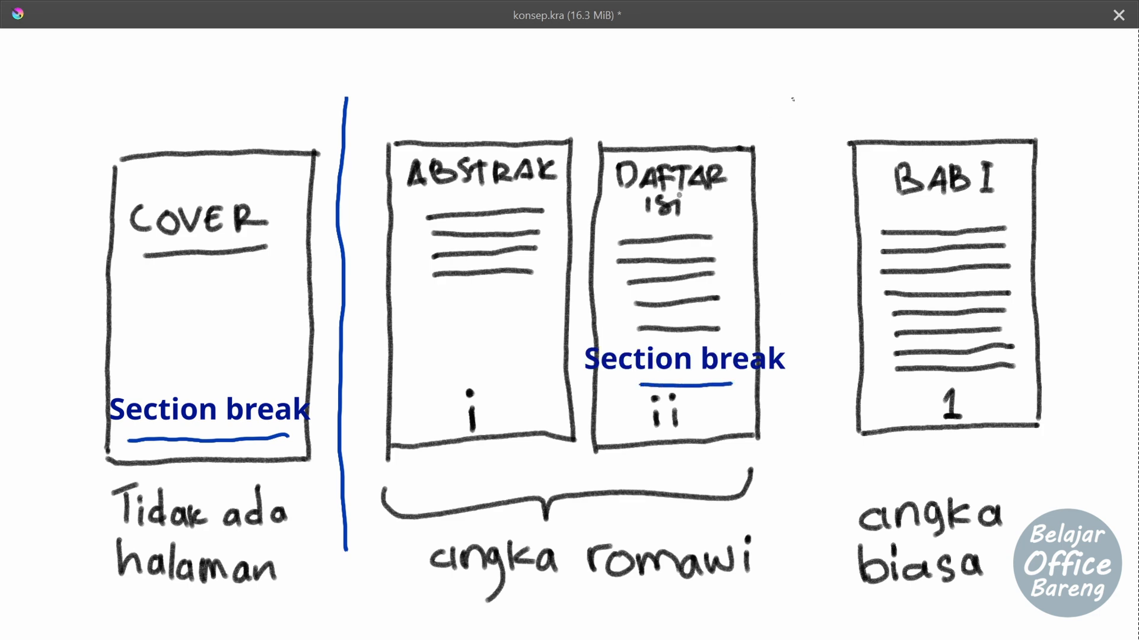
left_click_drag(794, 93, 787, 520)
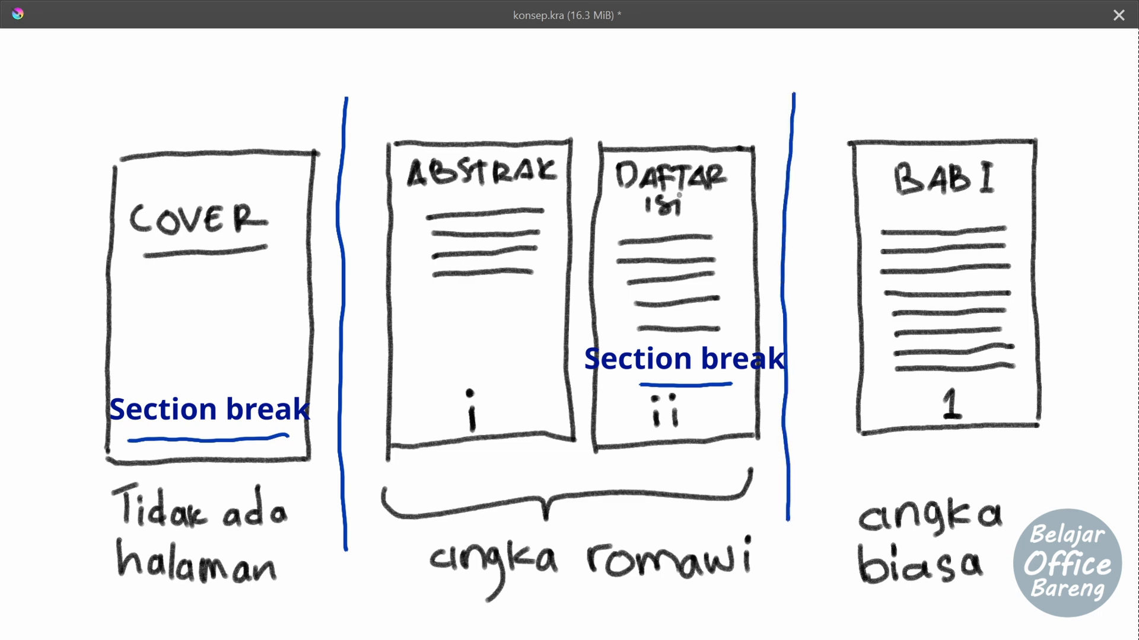
Handwrite the label Section 1 above the COVER page sketch
mouse_move(141, 107)
left_mouse_down()
mouse_move(121, 136)
mouse_move(163, 136)
left_mouse_up()
mouse_move(184, 118)
left_mouse_down()
mouse_move(178, 139)
mouse_move(200, 146)
left_mouse_up()
left_click_drag(208, 118, 210, 143)
left_click_drag(228, 122, 266, 145)
left_click_drag(277, 98, 305, 141)
Handwrite the label Section 2 above the ABSTRAK and DAFTAR ISI page sketches
mouse_move(448, 93)
left_mouse_down()
mouse_move(431, 126)
mouse_move(504, 127)
left_mouse_up()
mouse_move(518, 87)
left_mouse_down()
mouse_move(523, 137)
mouse_move(530, 109)
left_mouse_up()
mouse_move(538, 107)
left_mouse_down()
mouse_move(540, 133)
mouse_move(567, 111)
left_mouse_up()
mouse_move(586, 112)
left_mouse_down()
mouse_move(598, 110)
mouse_move(609, 134)
left_mouse_up()
mouse_move(645, 98)
left_mouse_down()
mouse_move(667, 131)
mouse_move(680, 130)
left_mouse_up()
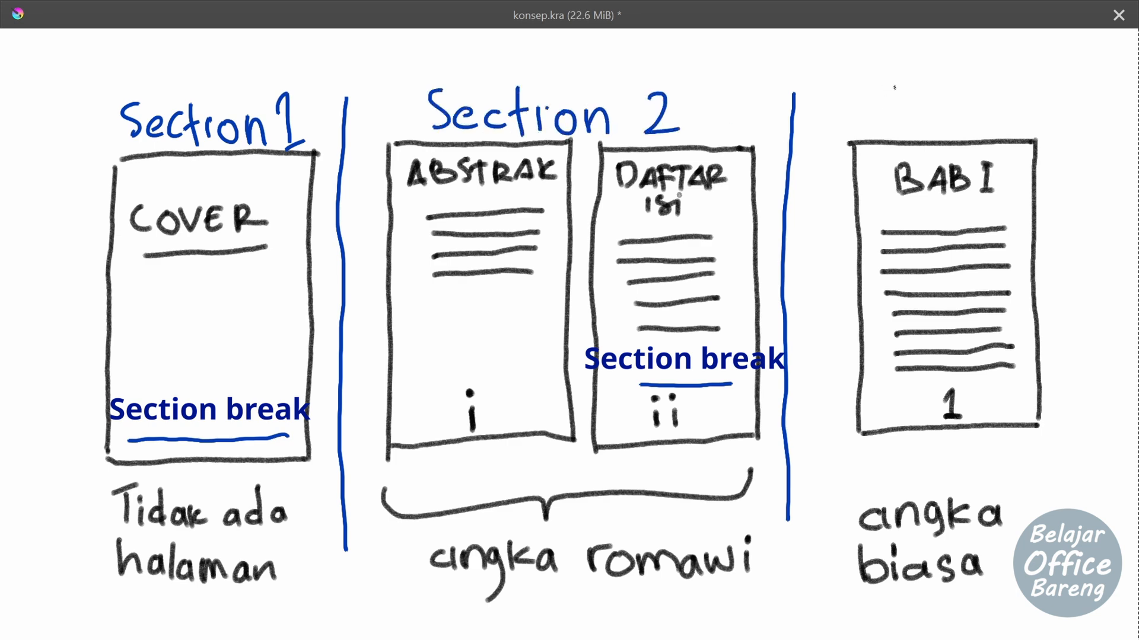
Handwrite the third section label above the BAB I page sketch
mouse_move(896, 88)
left_mouse_down()
mouse_move(889, 126)
mouse_move(937, 122)
left_mouse_up()
left_click_drag(963, 107, 960, 127)
left_click_drag(979, 86, 985, 133)
mouse_move(1000, 107)
left_mouse_down()
mouse_move(1002, 126)
mouse_move(1015, 108)
left_mouse_up()
mouse_move(1036, 104)
left_mouse_down()
mouse_move(1038, 129)
mouse_move(1056, 130)
left_mouse_up()
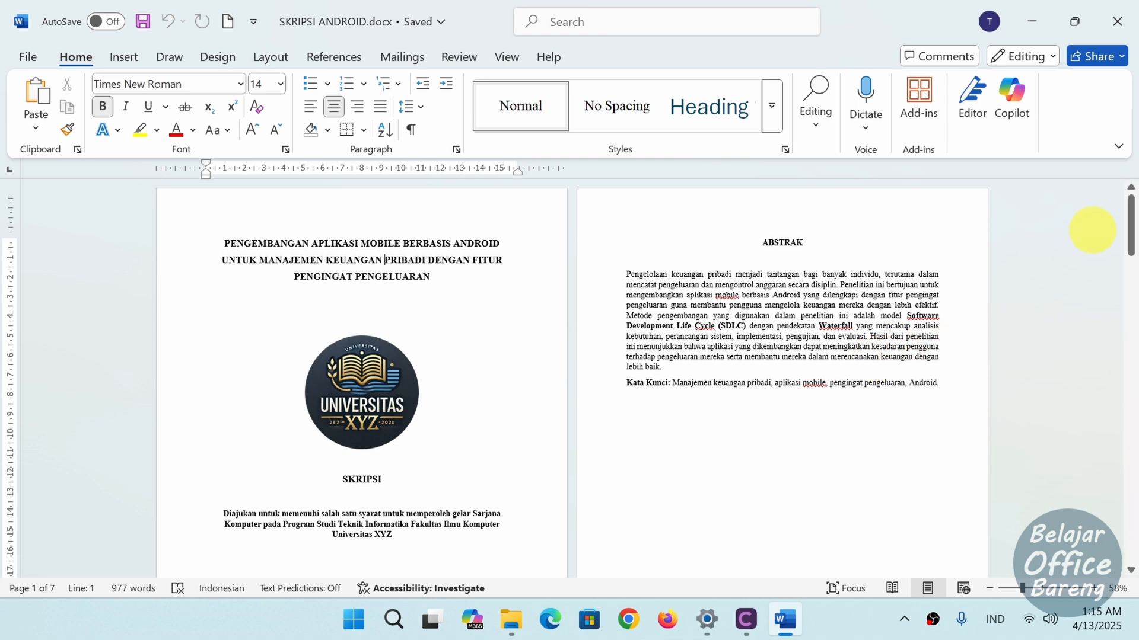
In Word, show the formatting marks and insert a Next Page section break after 2025 at the end of the cover page
left_click_drag(1131, 225, 1127, 536)
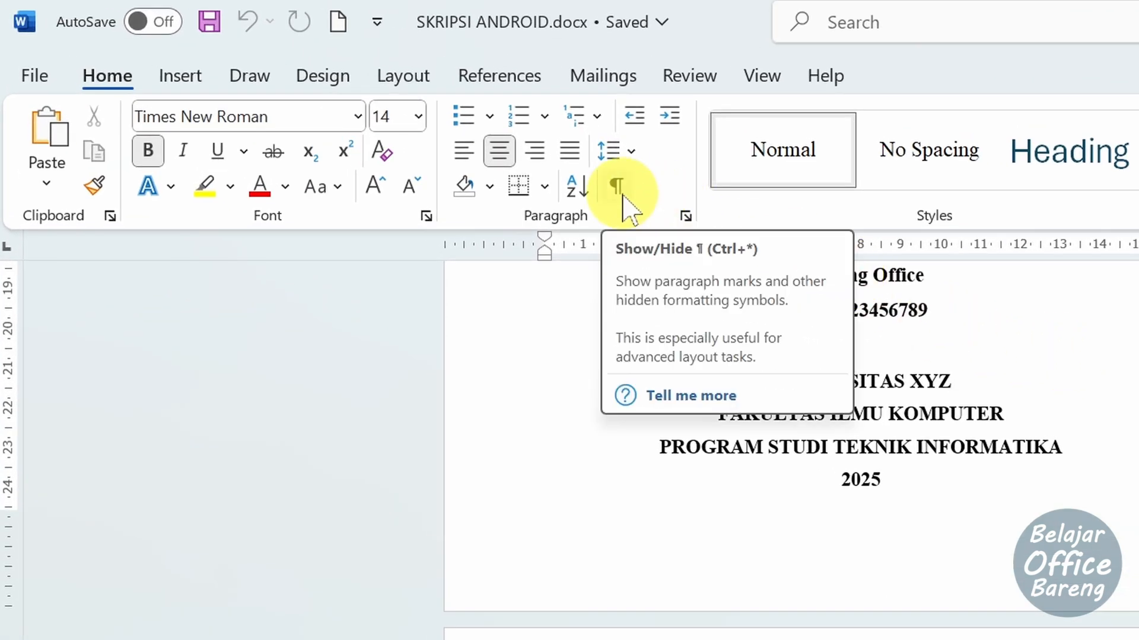
left_click(622, 195)
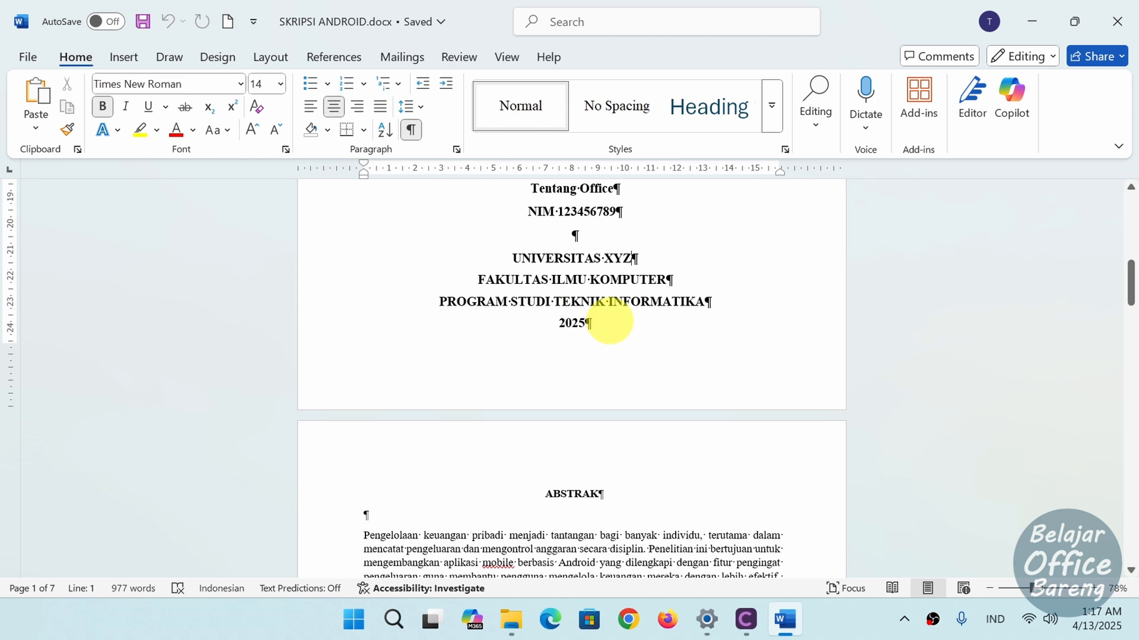
left_click(610, 321)
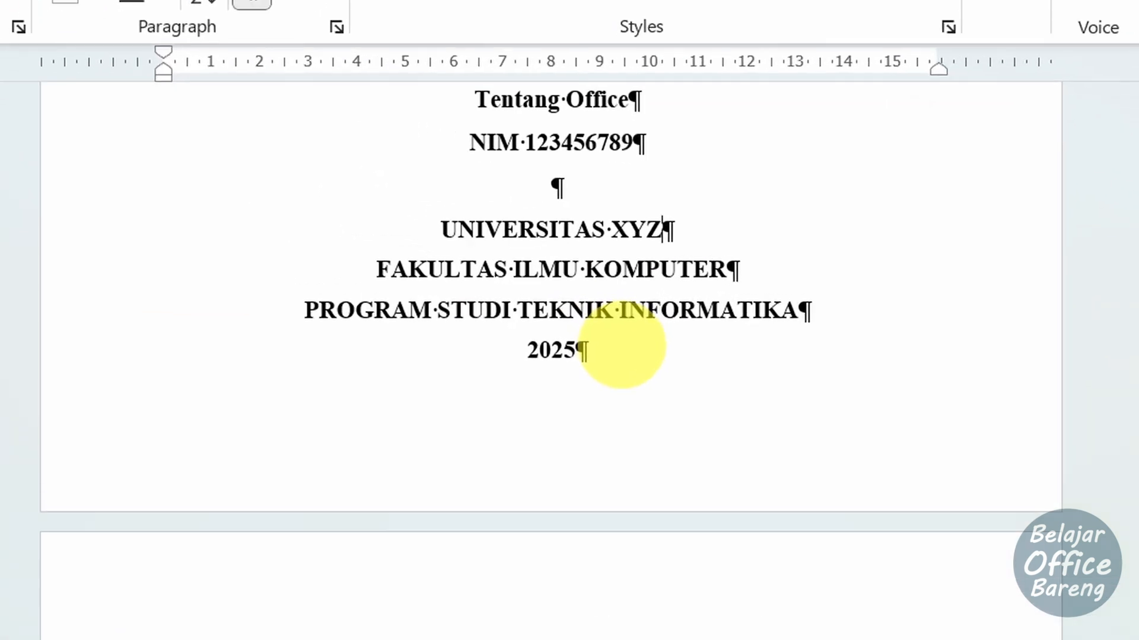
left_click(609, 321)
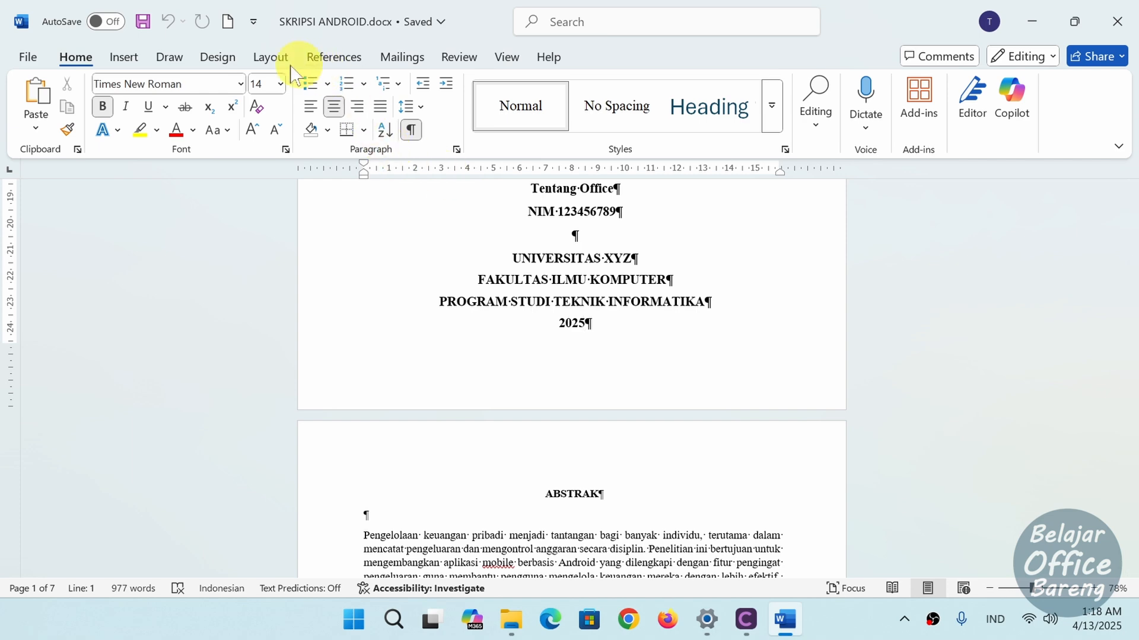
left_click(344, 60)
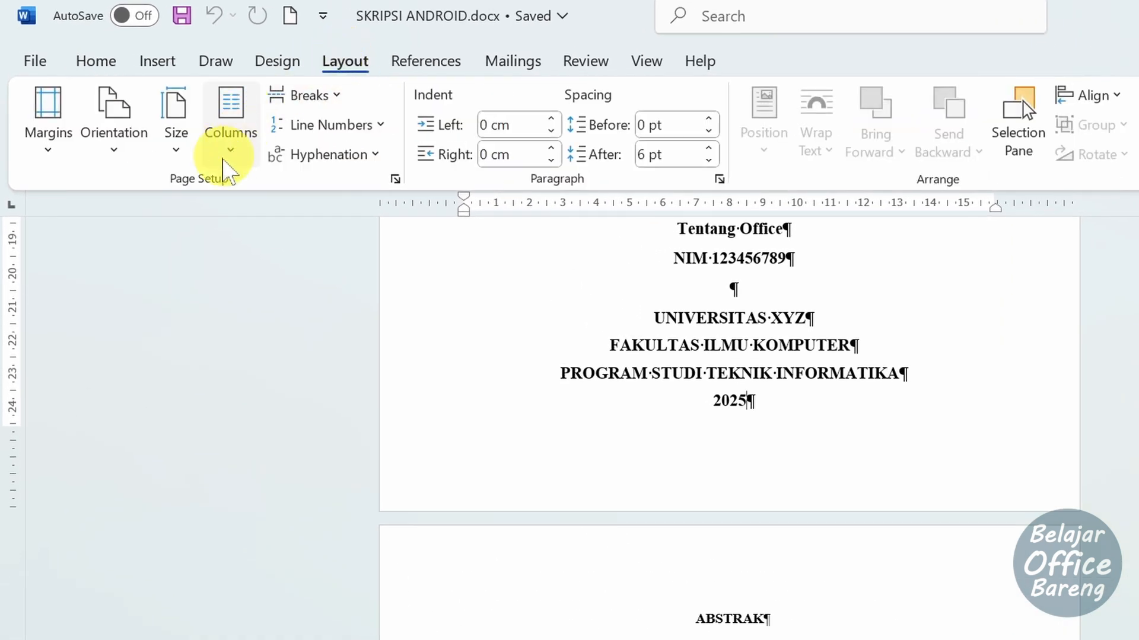
left_click(311, 102)
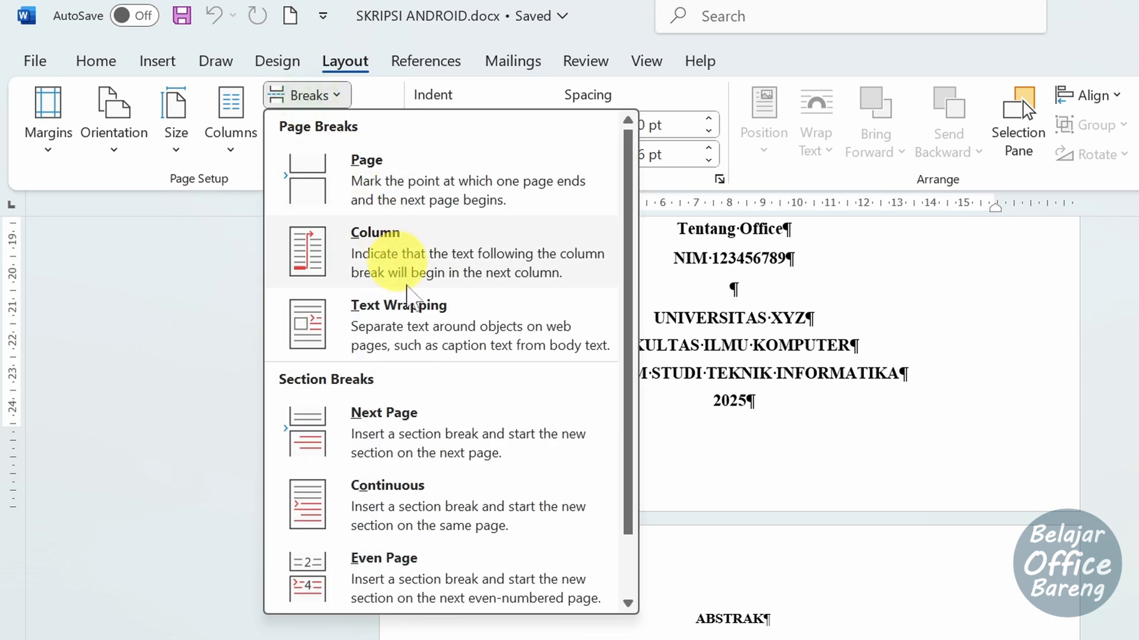
left_click(445, 425)
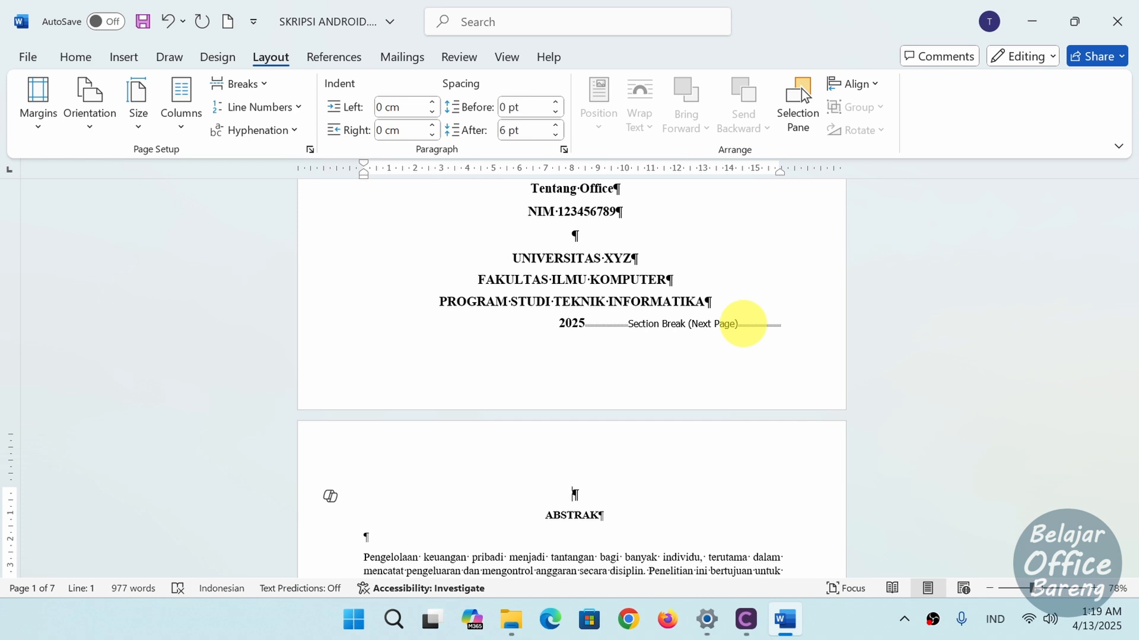
Undo the section break at the end of the cover page and redo it
scroll(617, 451, "down", 2)
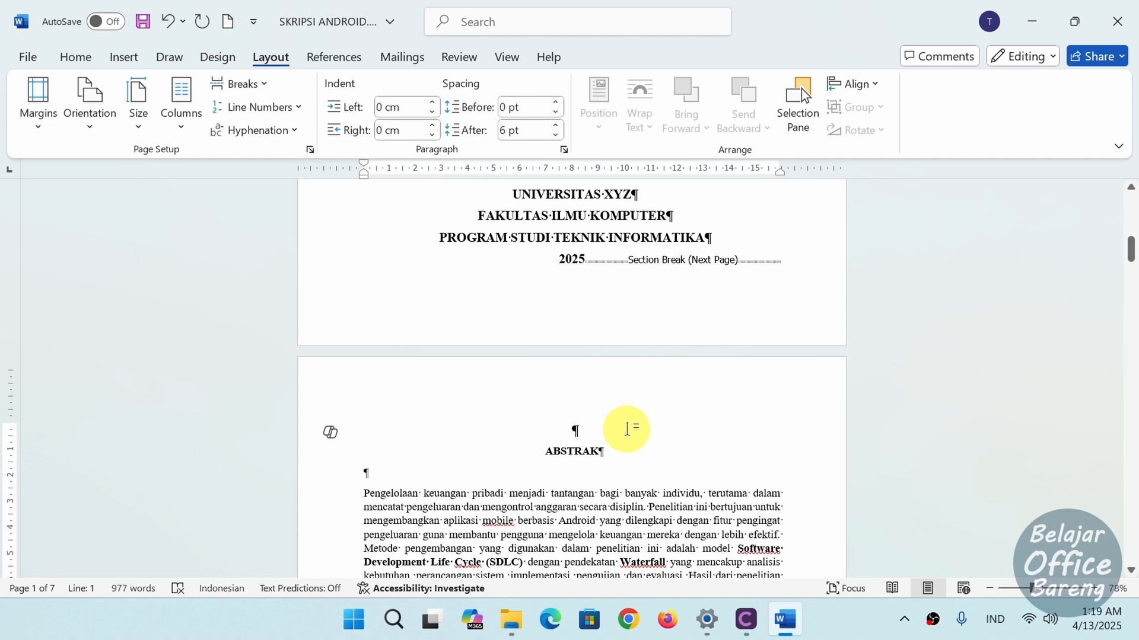
left_click_drag(559, 439, 691, 468)
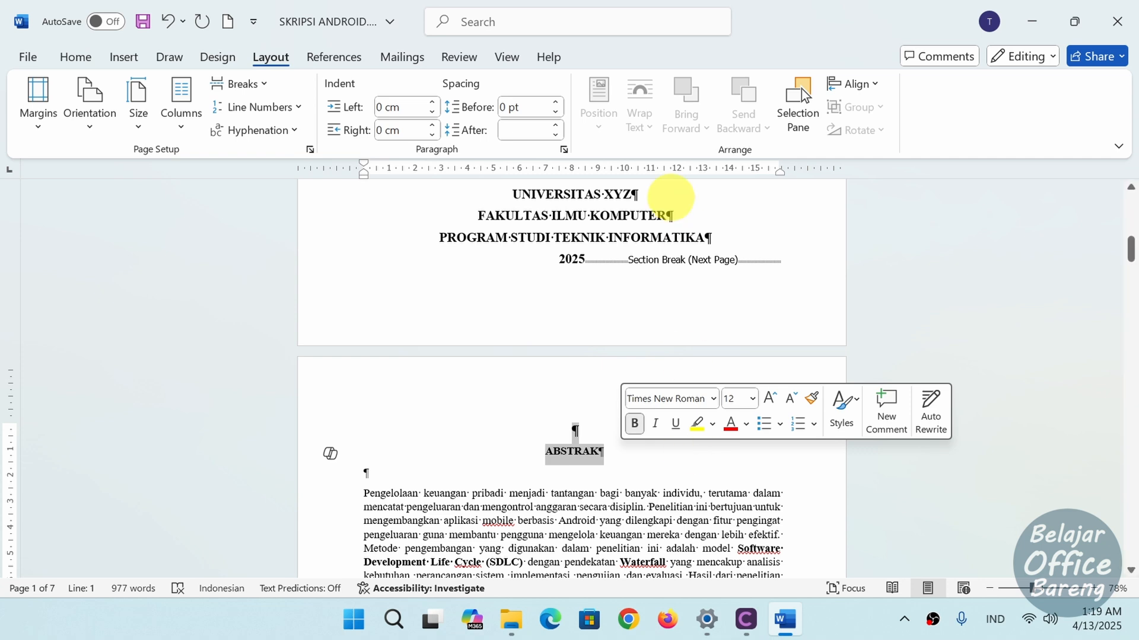
left_click(594, 269)
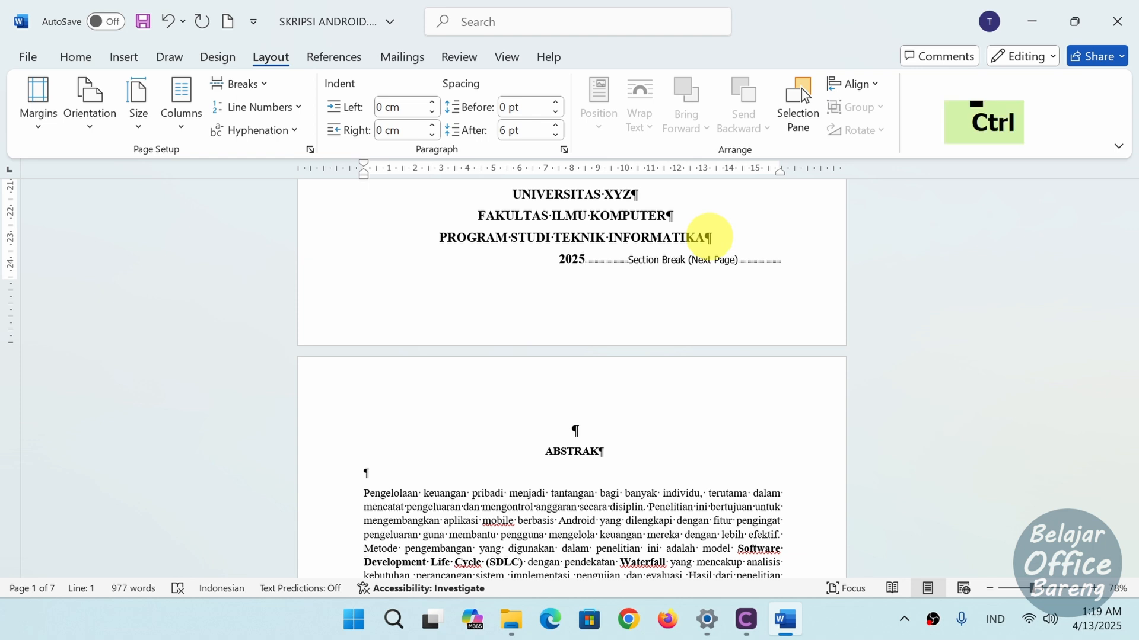
left_click(168, 22)
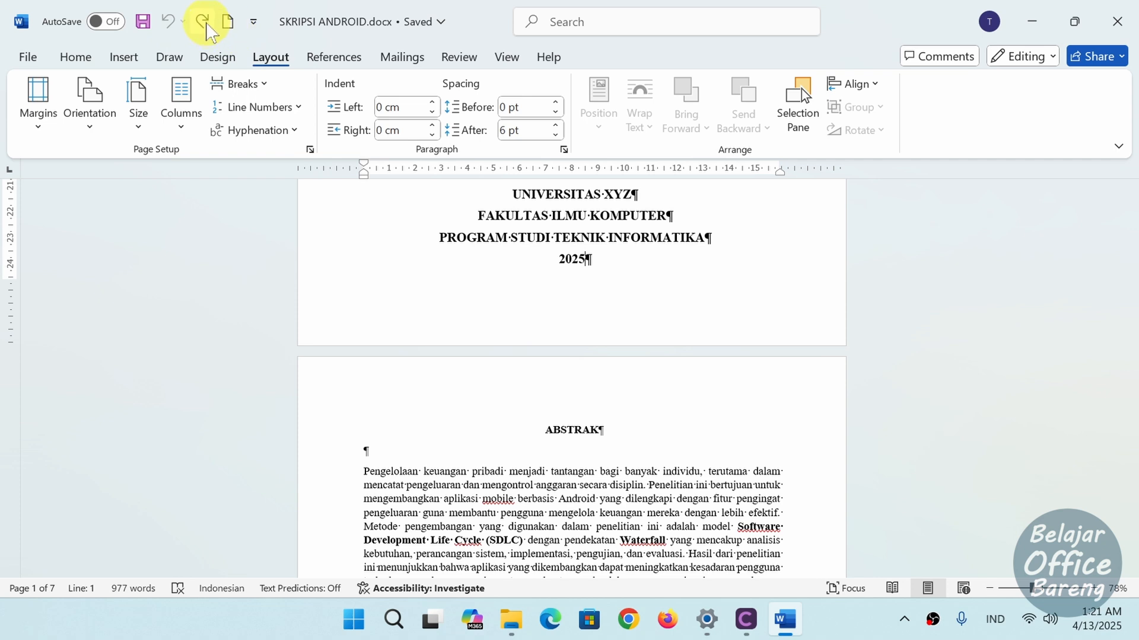
left_click(203, 22)
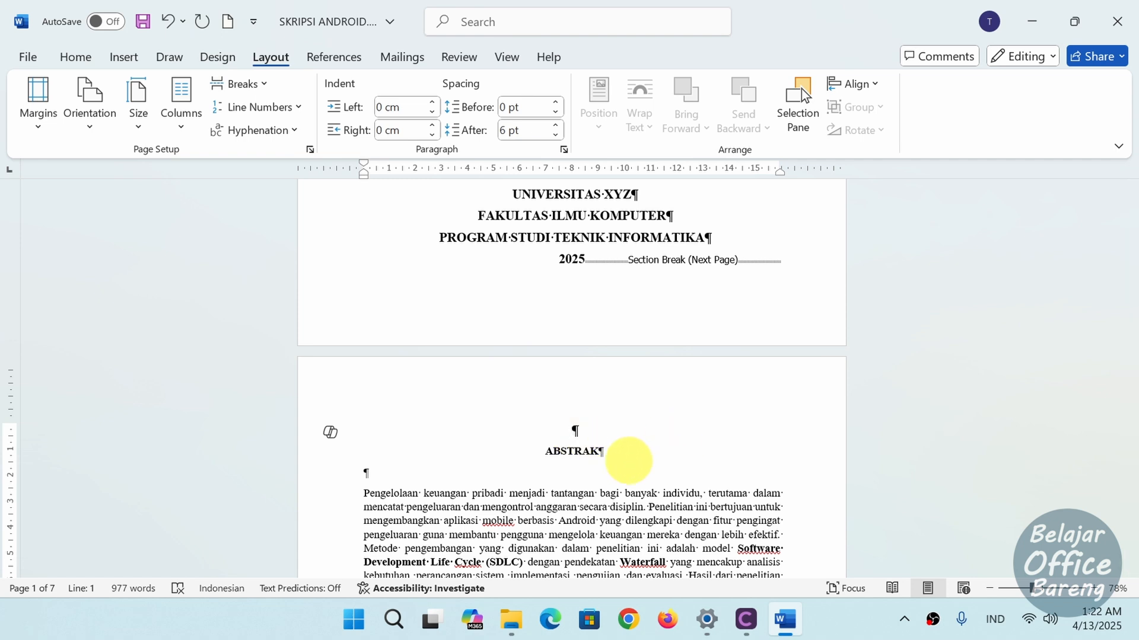
Delete the empty paragraph above the ABSTRAK heading
left_click(573, 431)
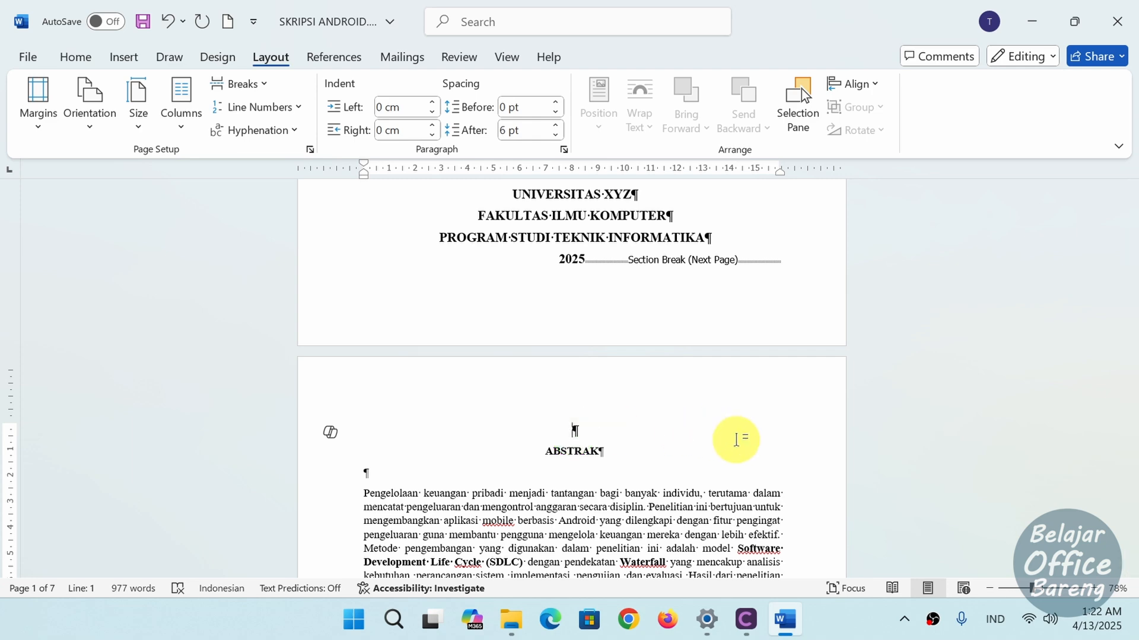
key("Delete")
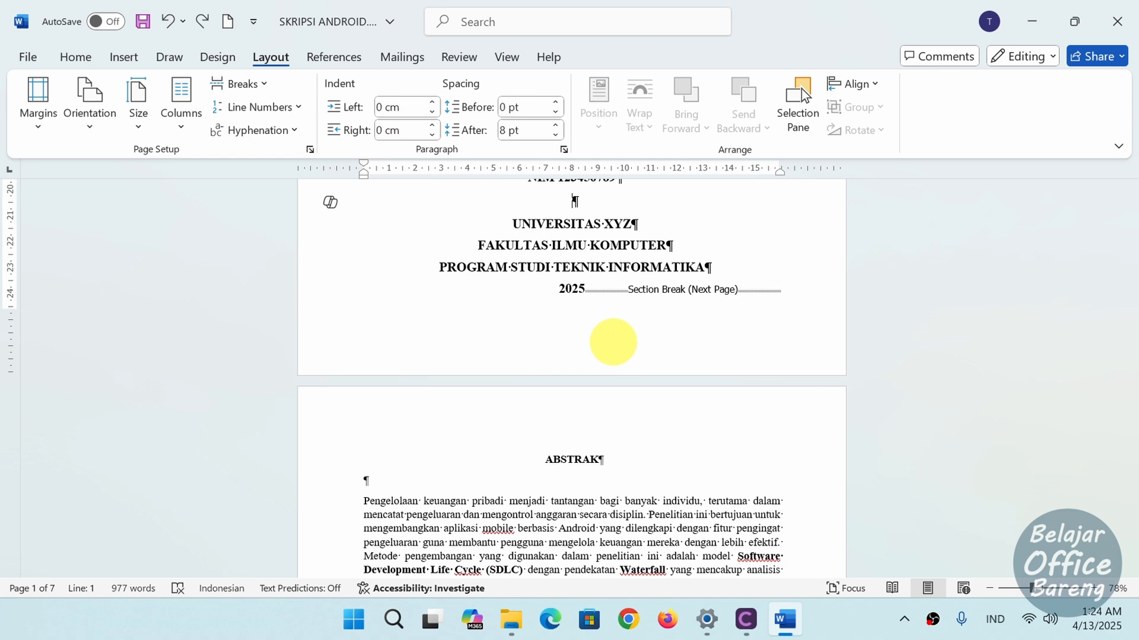
Insert a Next Page section break after the page break at the end of the table of contents
scroll(612, 343, "down", 3)
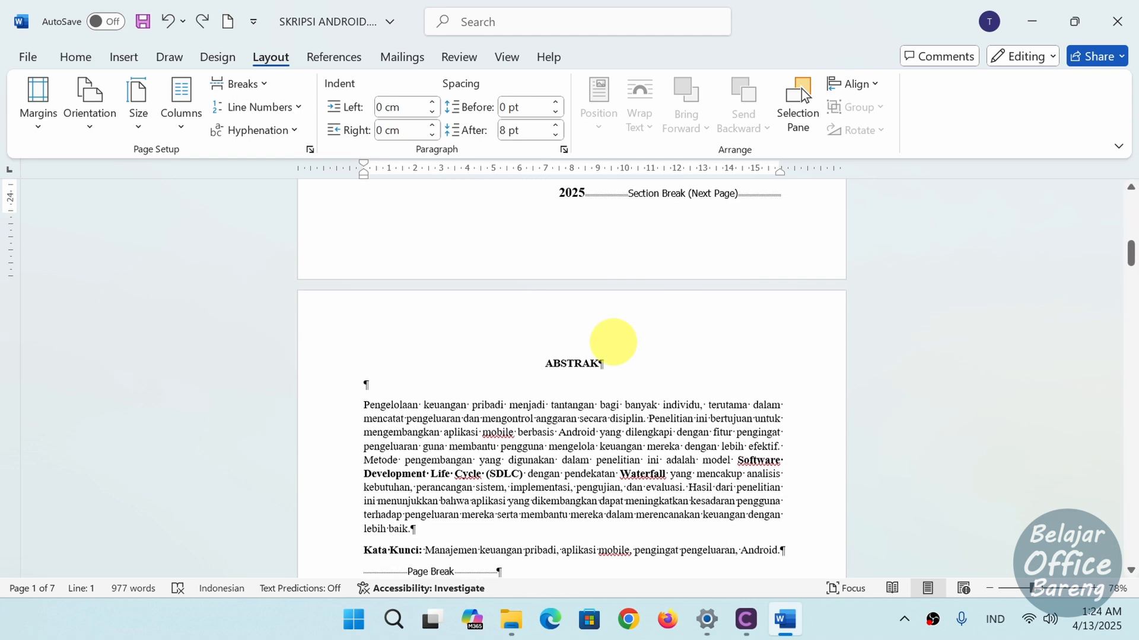
scroll(612, 343, "down", 5)
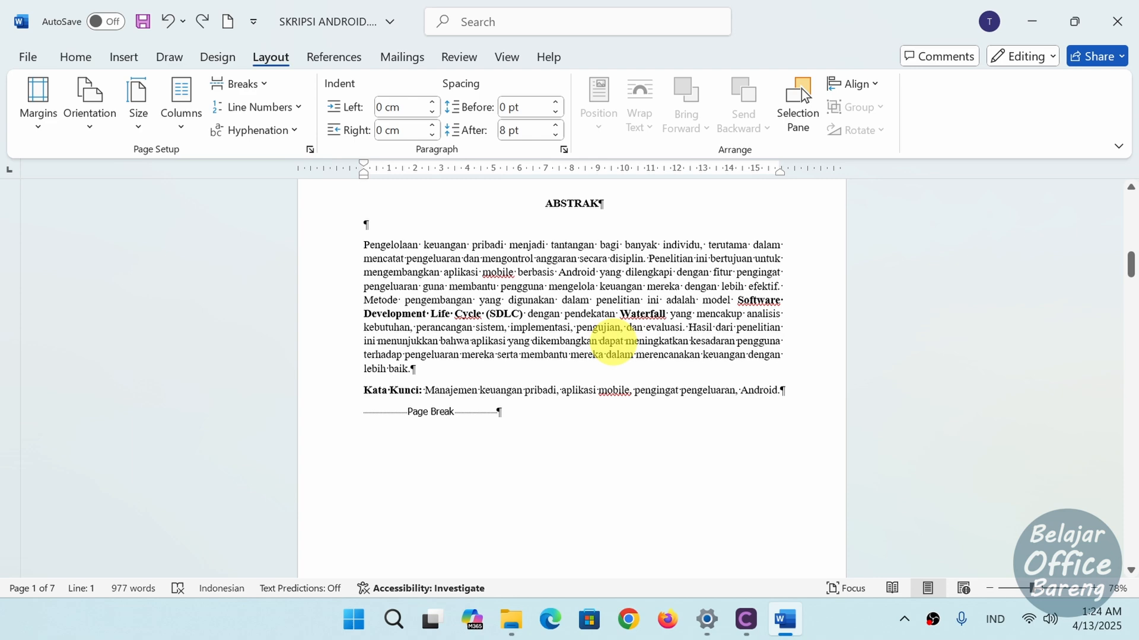
scroll(613, 342, "down", 17)
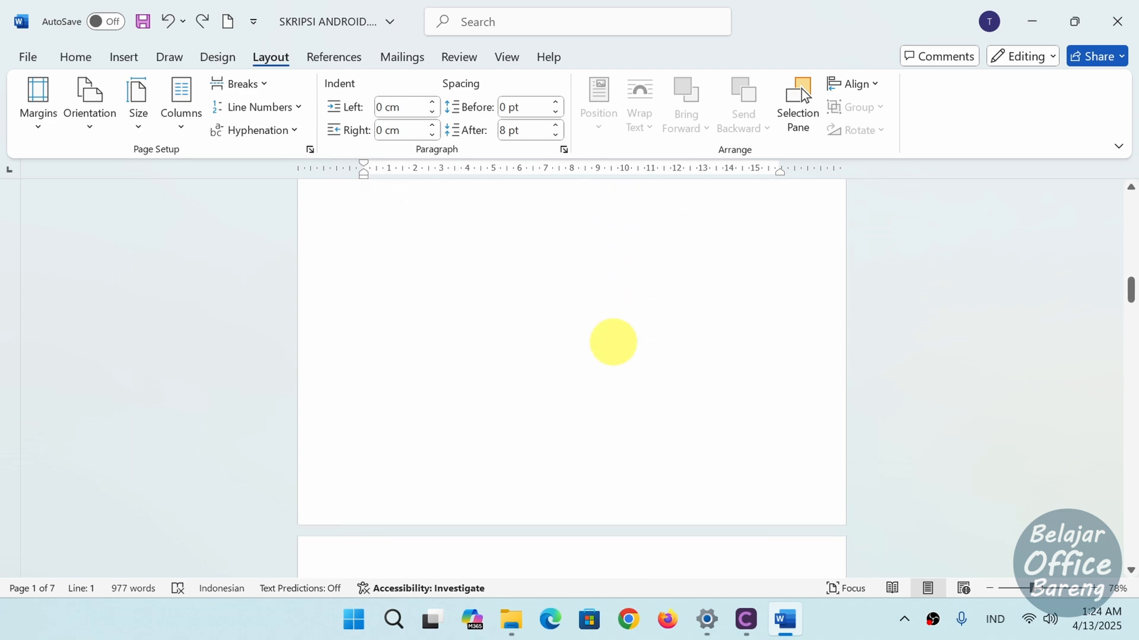
scroll(612, 343, "down", 20)
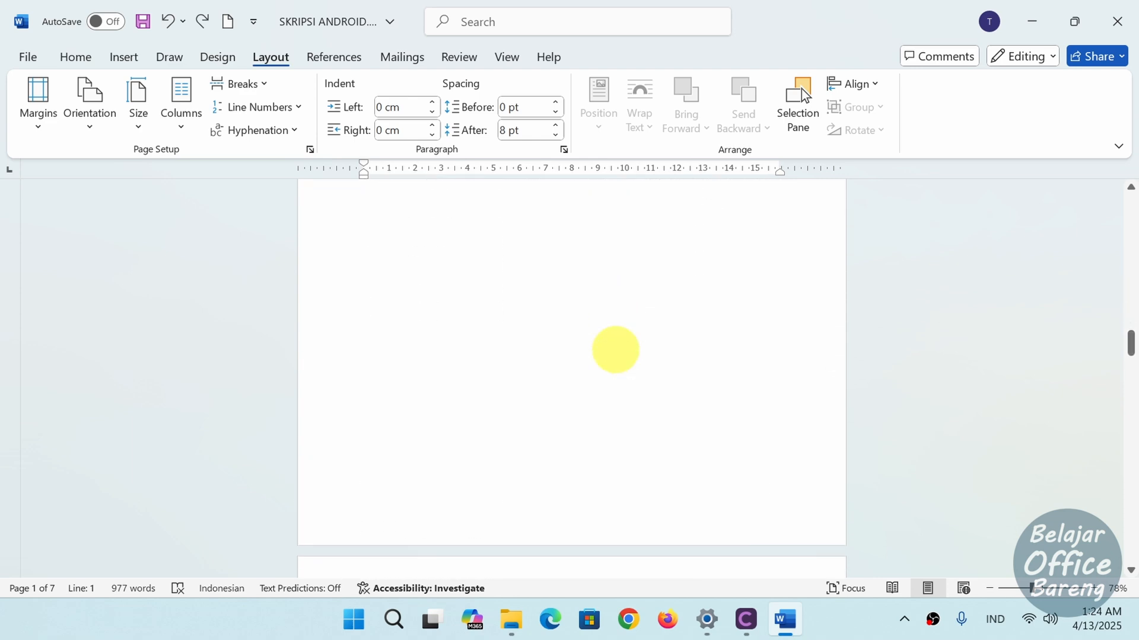
scroll(615, 350, "down", 9)
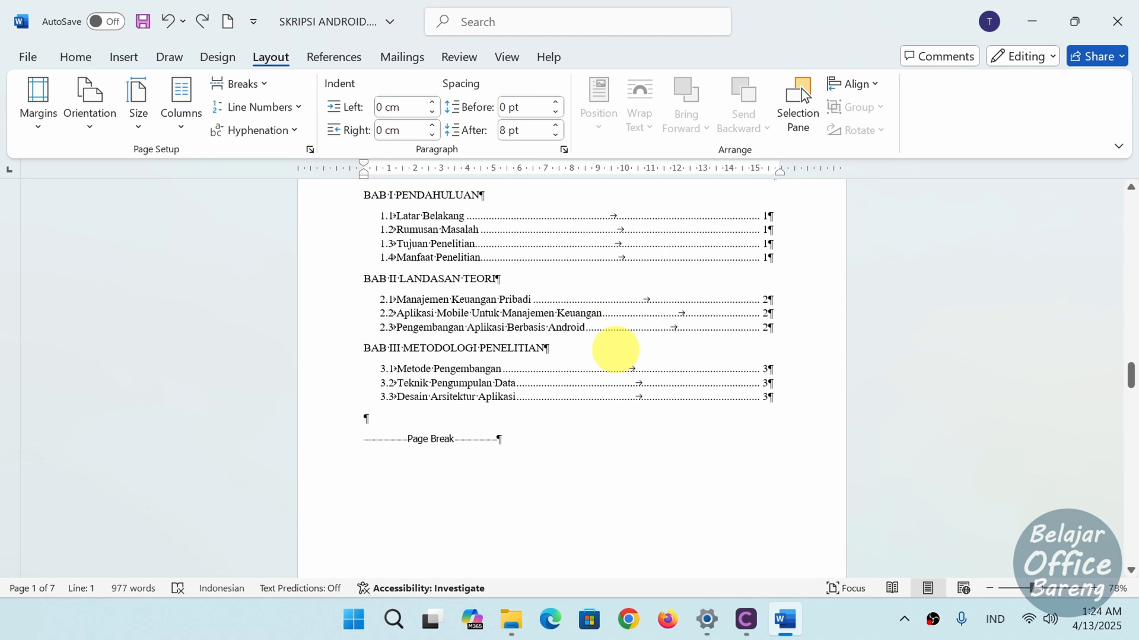
scroll(615, 350, "down", 1)
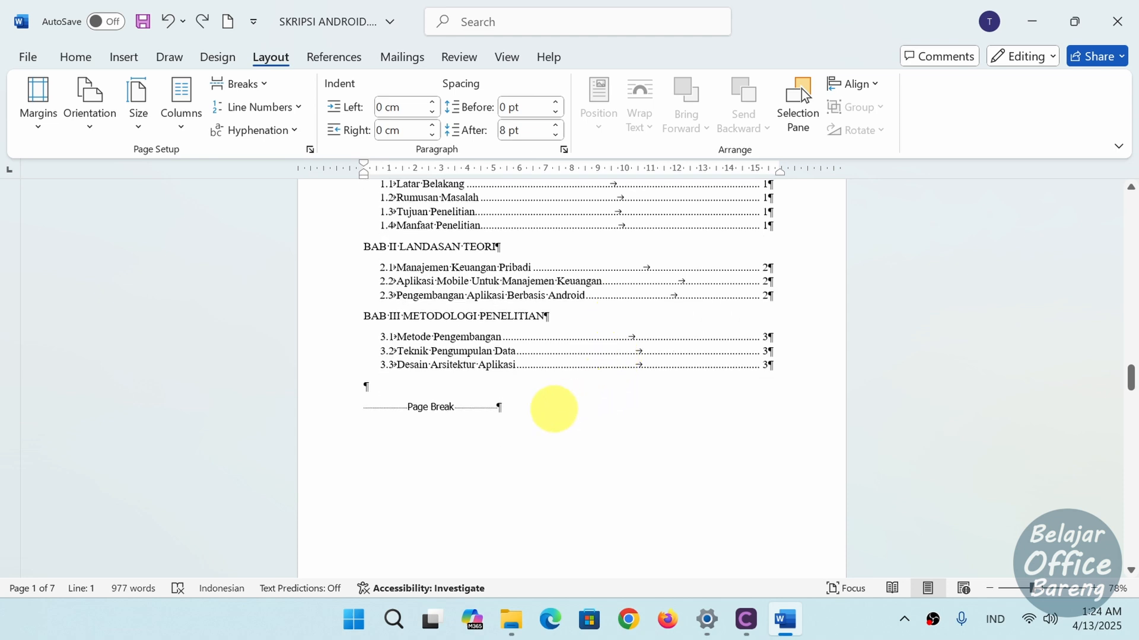
left_click(553, 408)
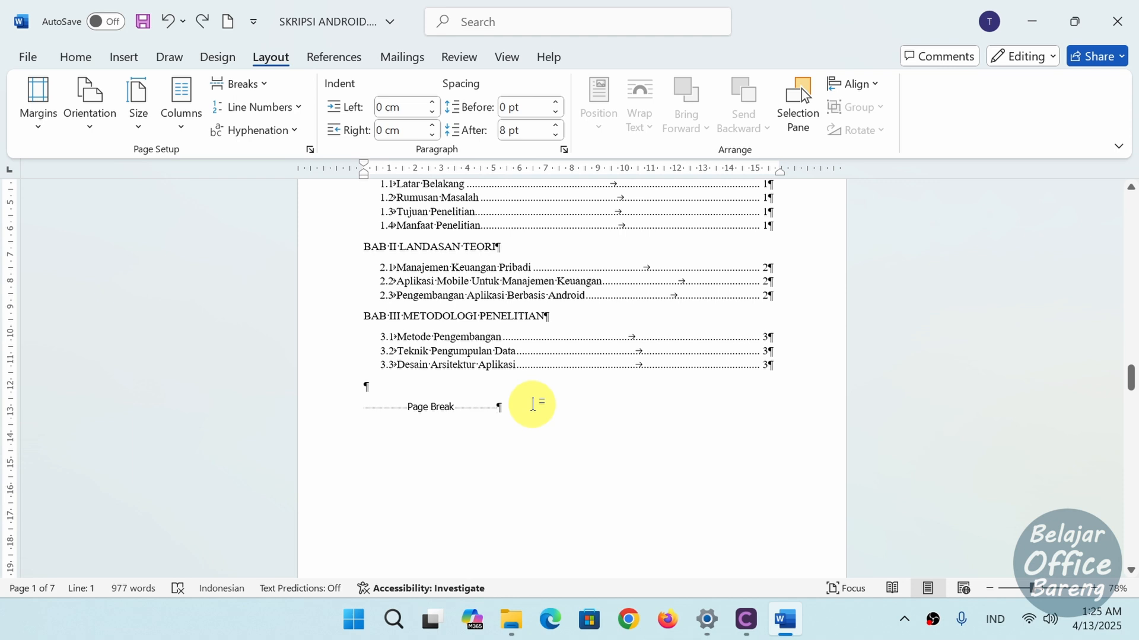
left_click(353, 400)
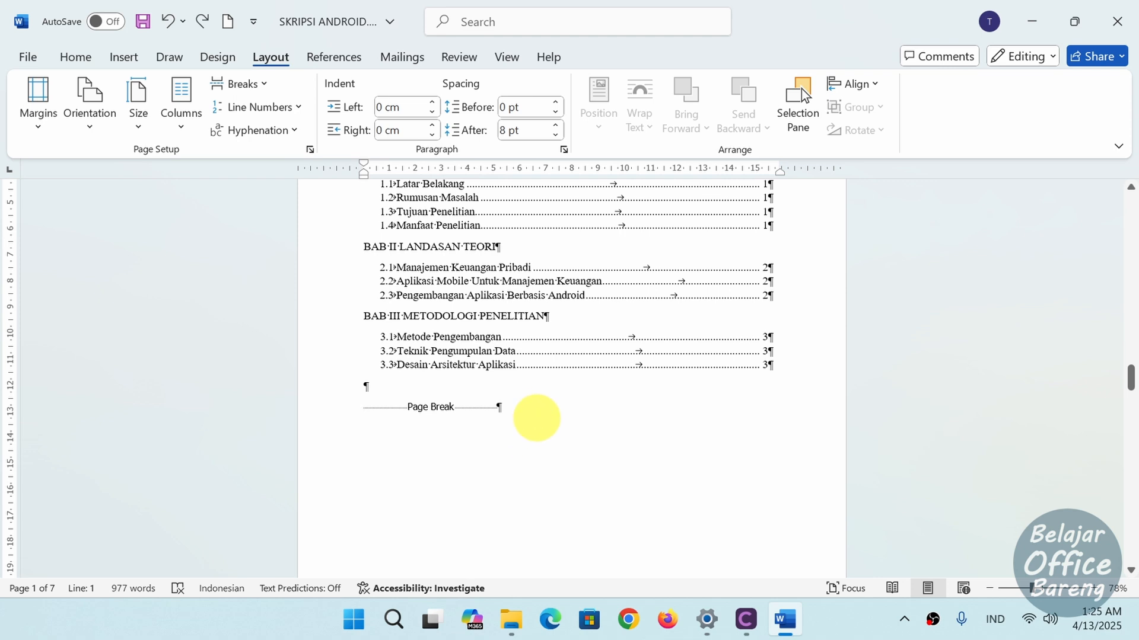
left_click(538, 408)
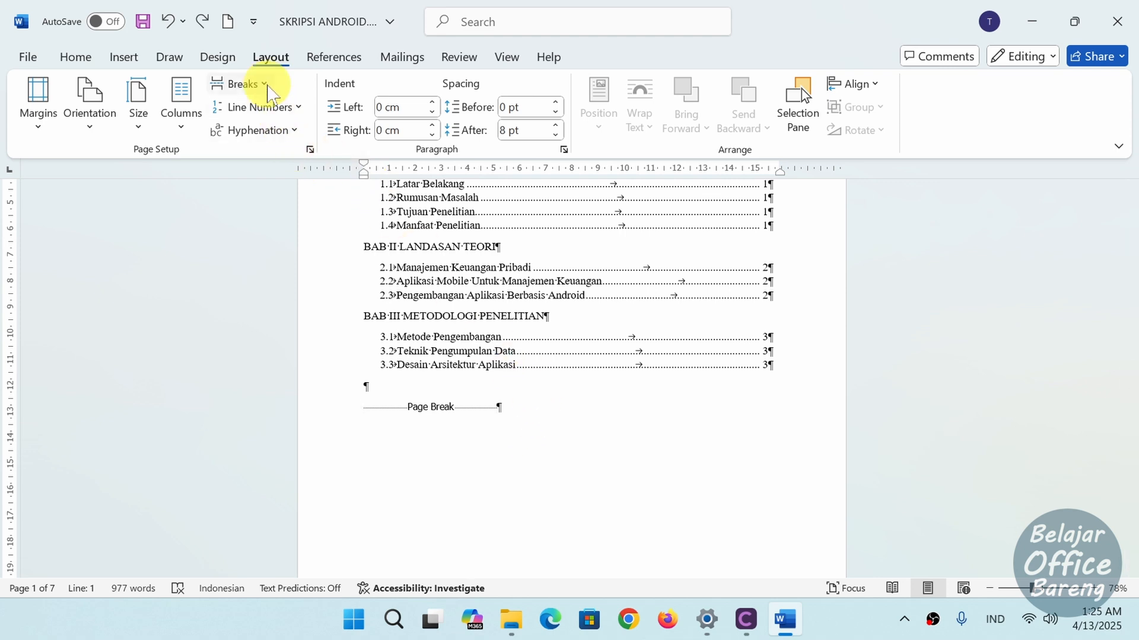
left_click(267, 85)
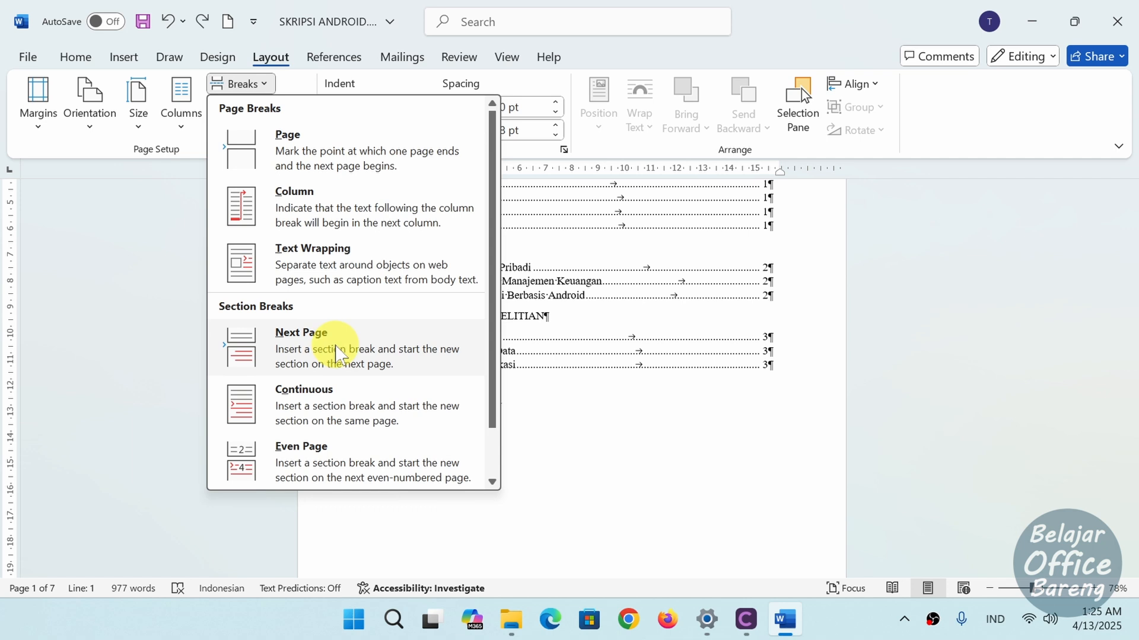
left_click(338, 355)
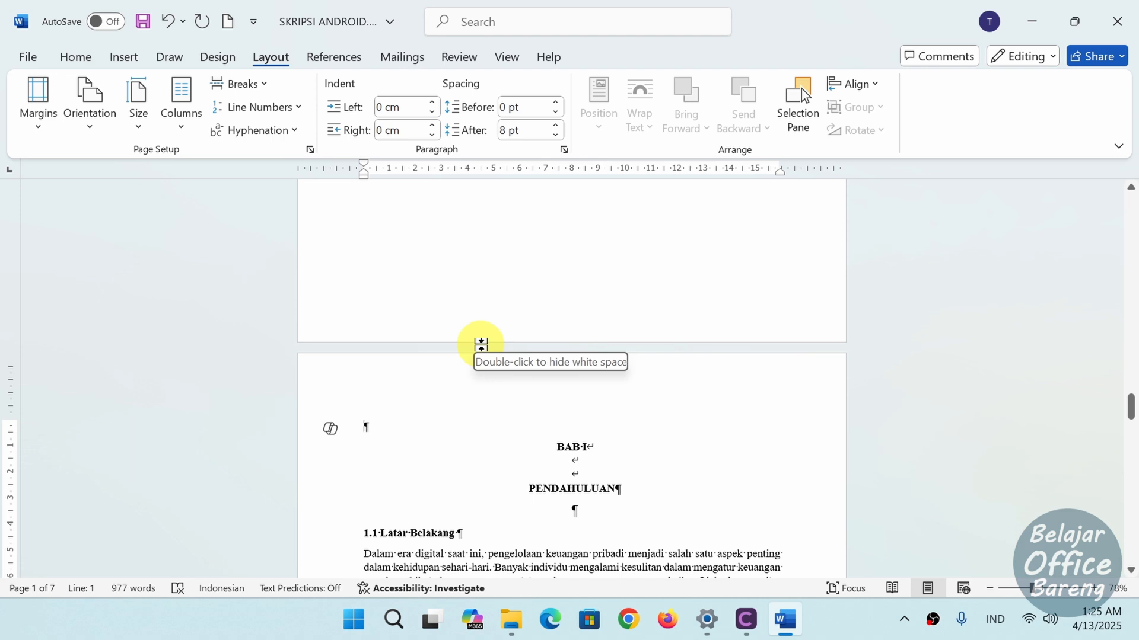
Delete the empty paragraph above the BAB I heading and check the section break below the table of contents
key("Delete")
key("Delete")
scroll(533, 319, "up", 3)
scroll(534, 318, "up", 5)
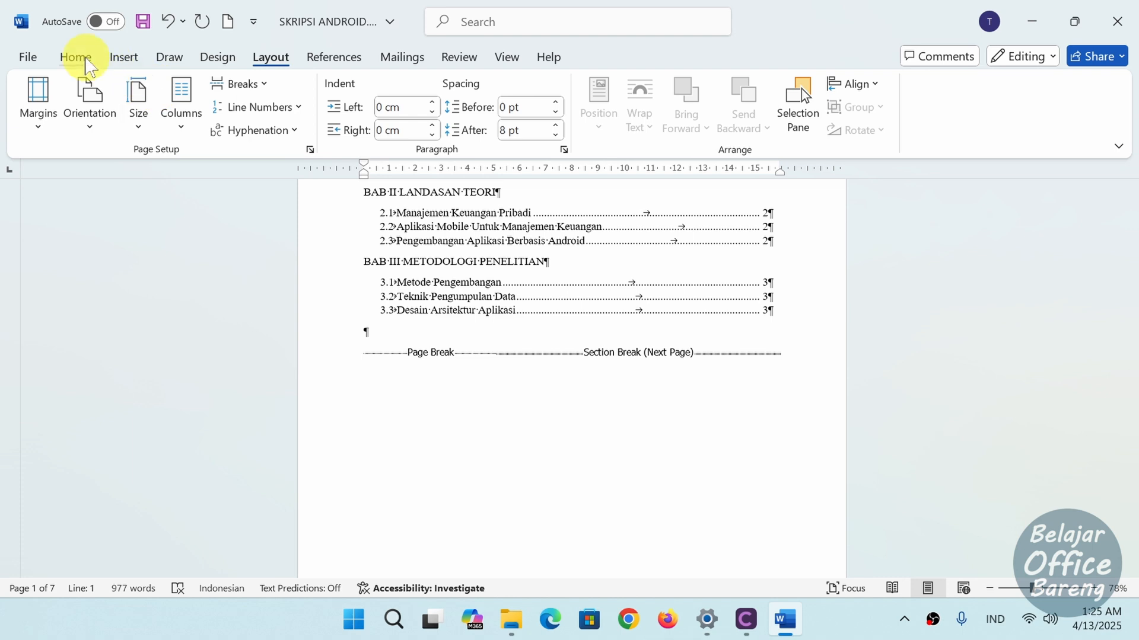
Hide the paragraph marks and other formatting symbols in the document
left_click(83, 57)
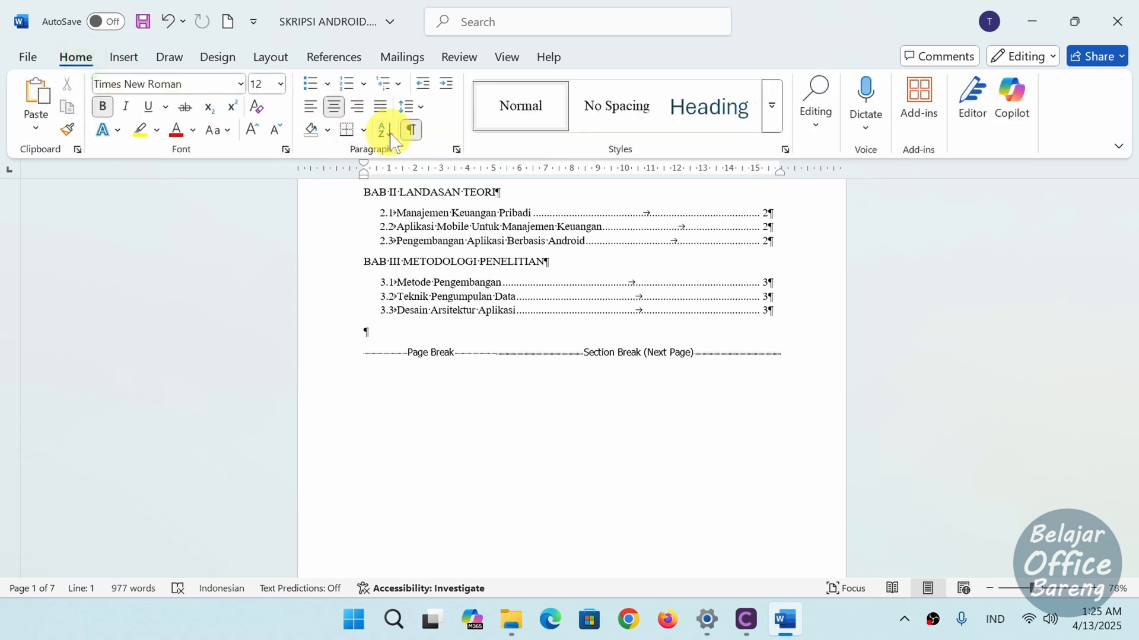
left_click(414, 133)
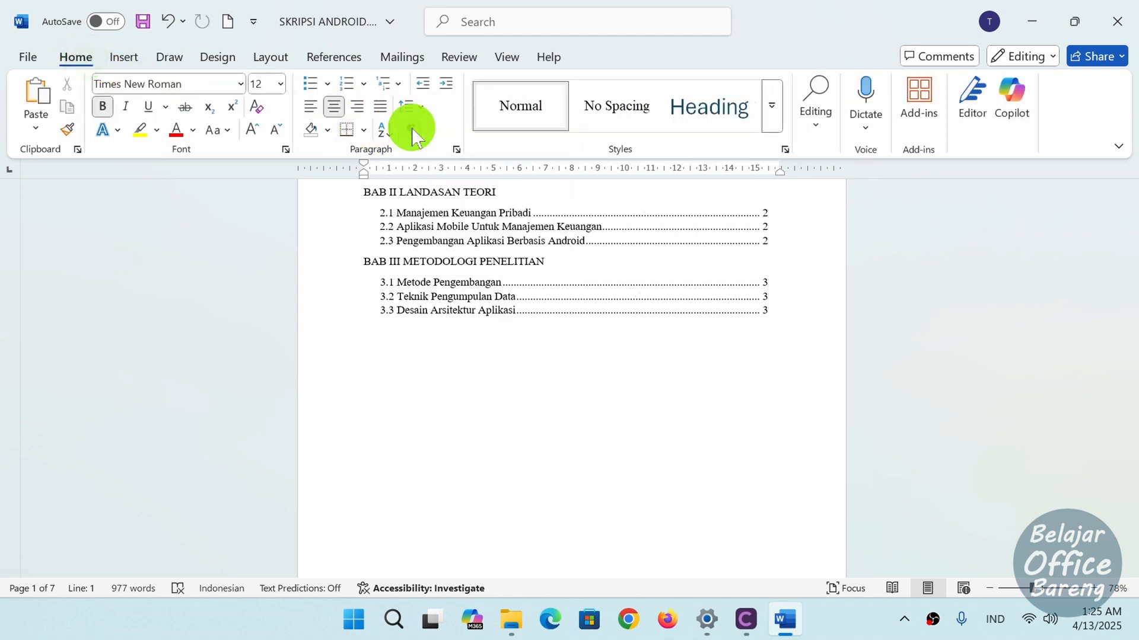
scroll(473, 497, "down", 3)
scroll(473, 497, "down", 4)
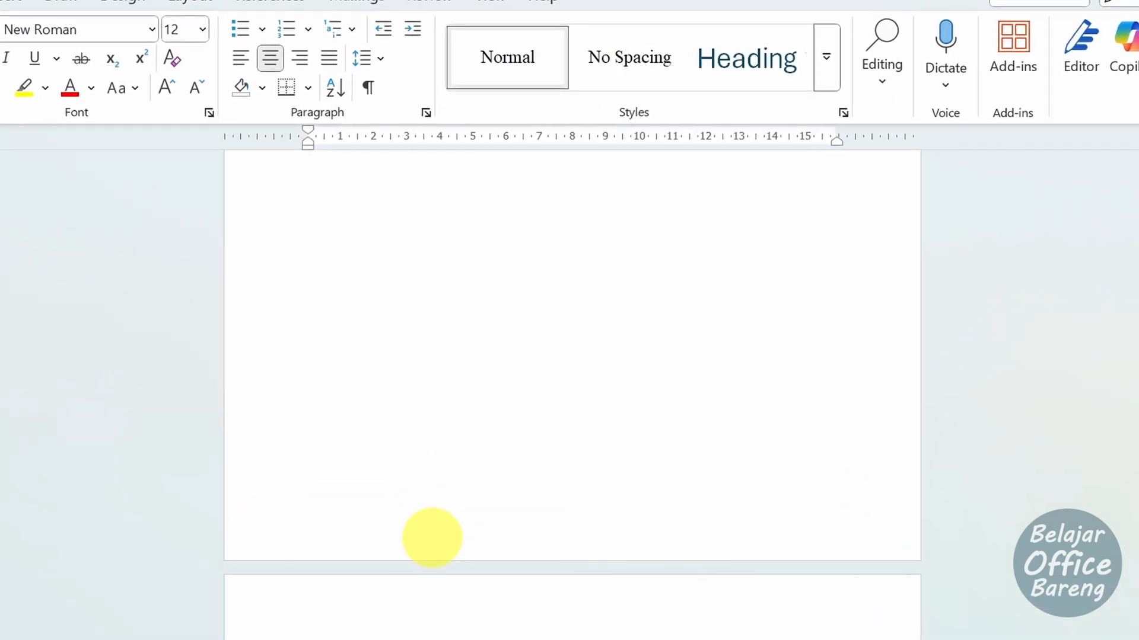
Open the Section 2 footer for editing and examine the header and footer section labels from BAB II back to ABSTRAK
double_click(432, 537)
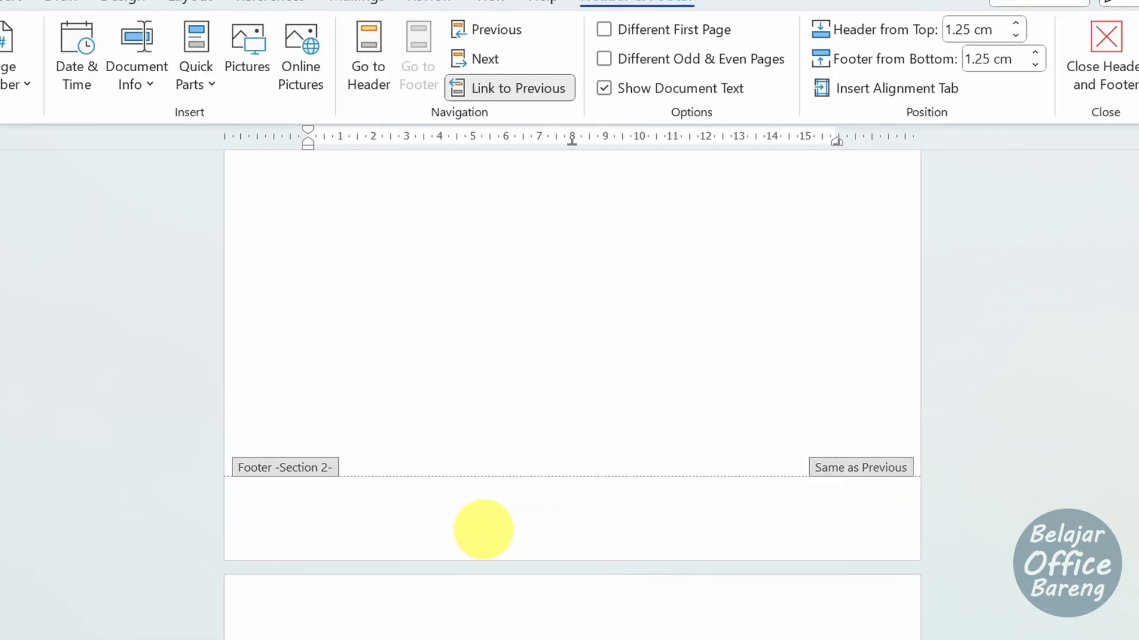
scroll(483, 529, "down", 4)
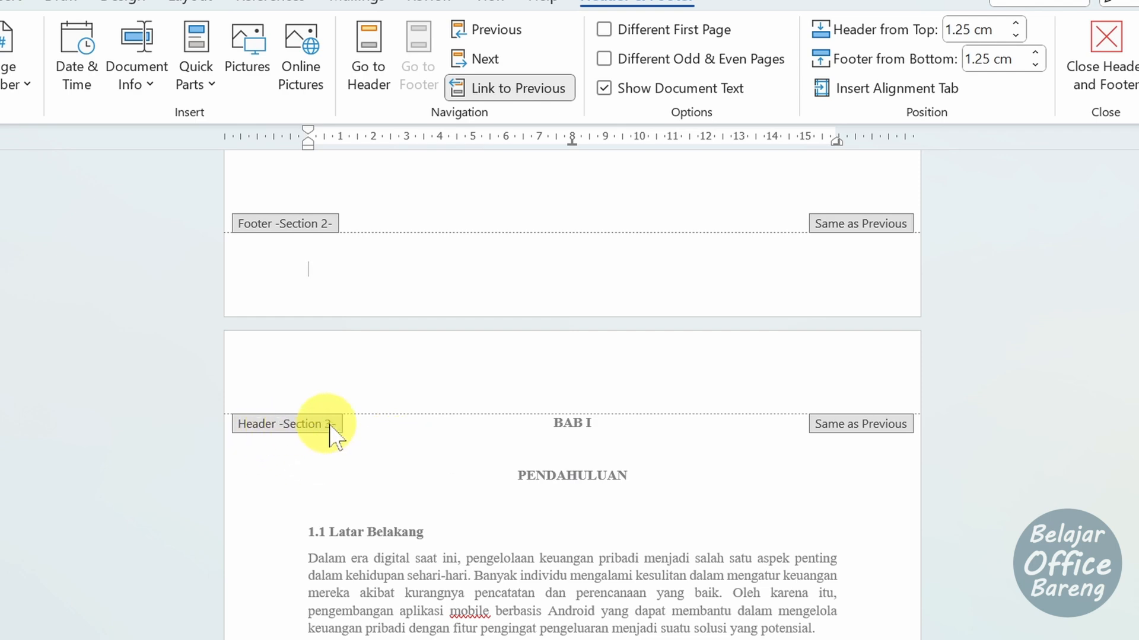
scroll(326, 422, "down", 15)
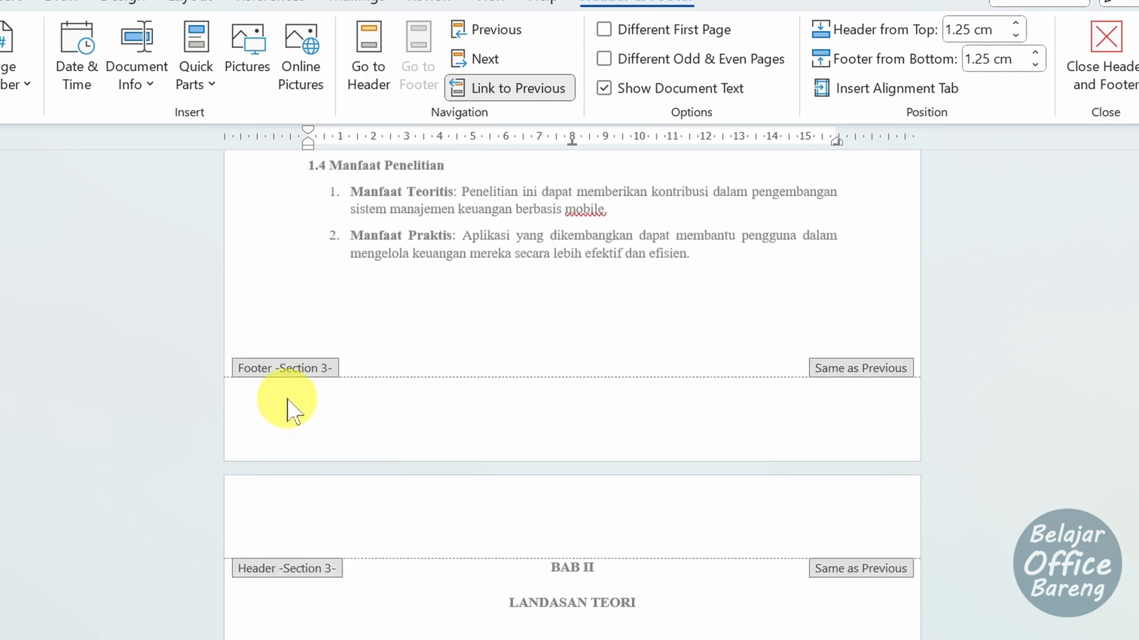
scroll(597, 312, "up", 10)
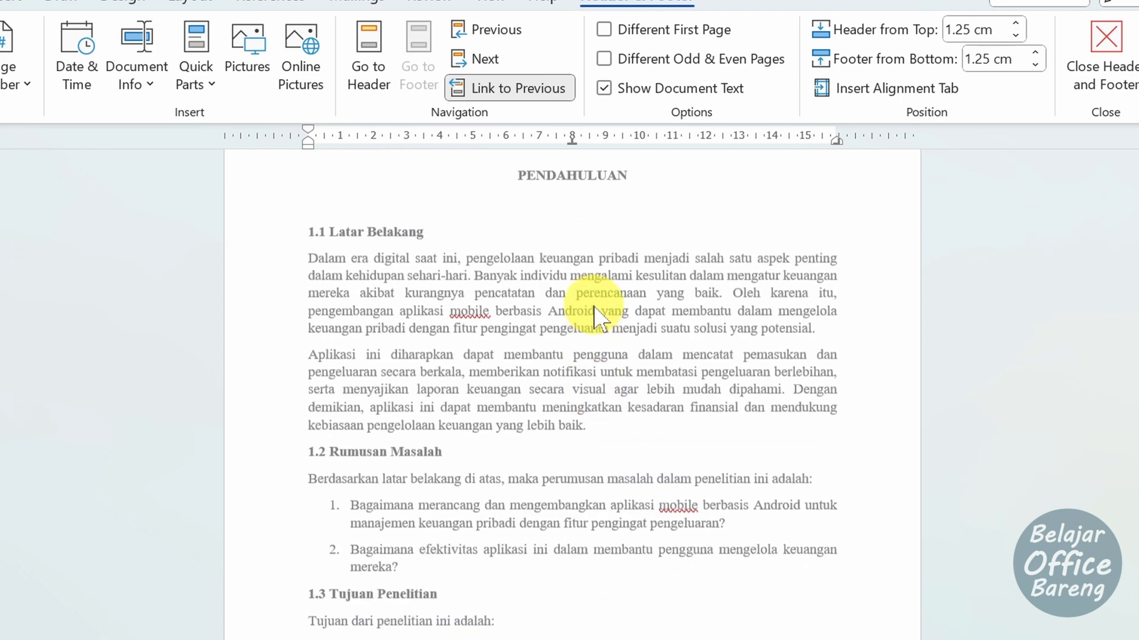
scroll(598, 312, "up", 8)
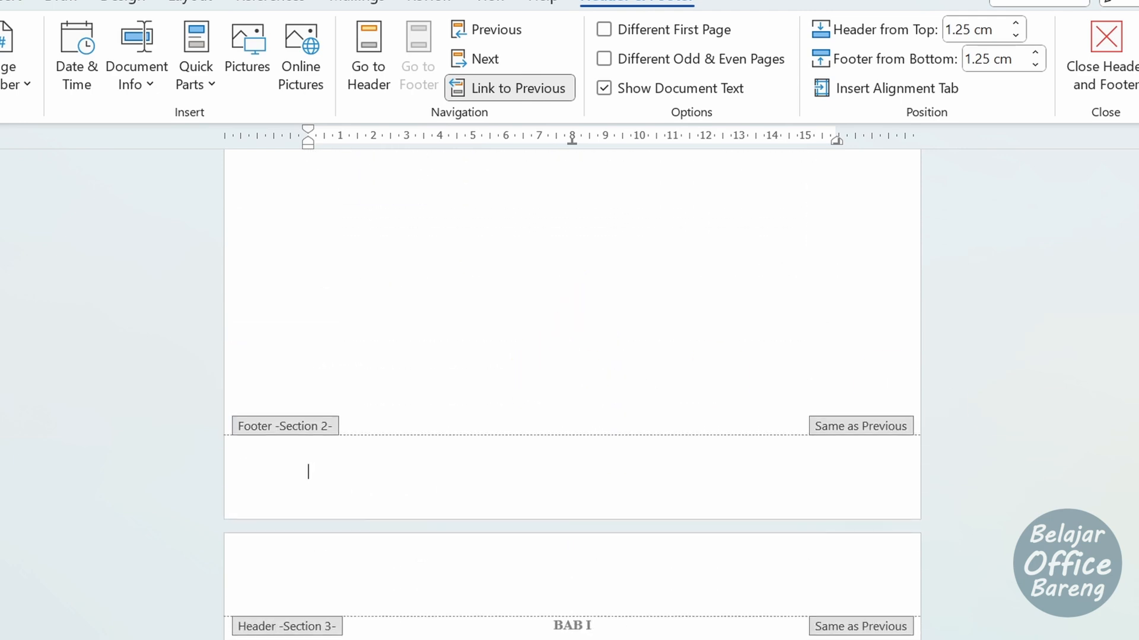
scroll(572, 391, "up", 10)
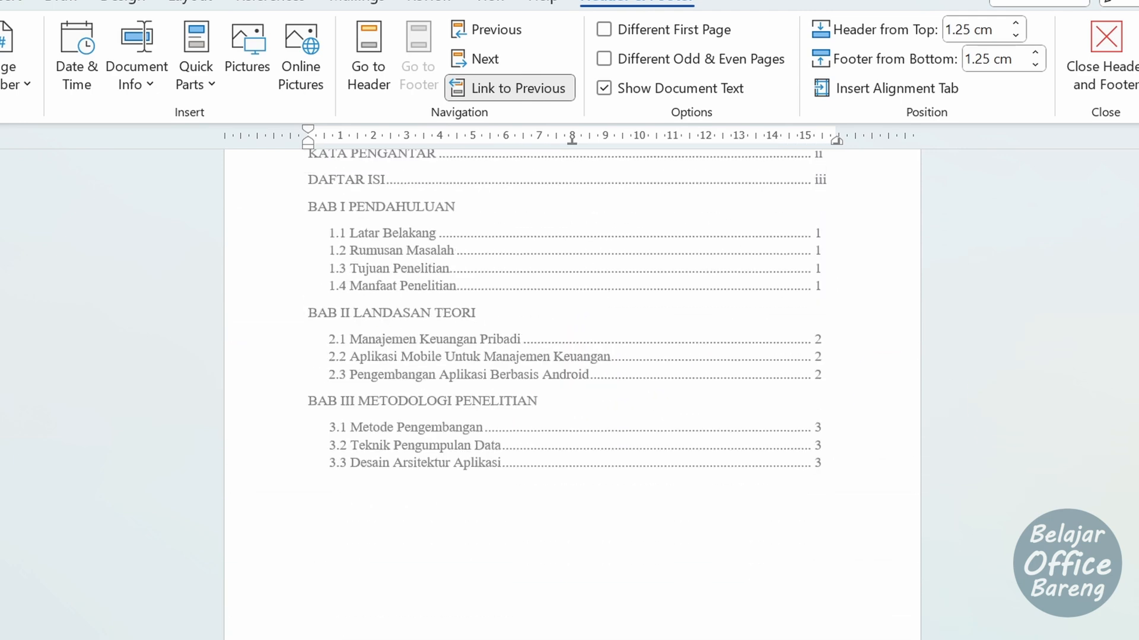
scroll(572, 391, "up", 12)
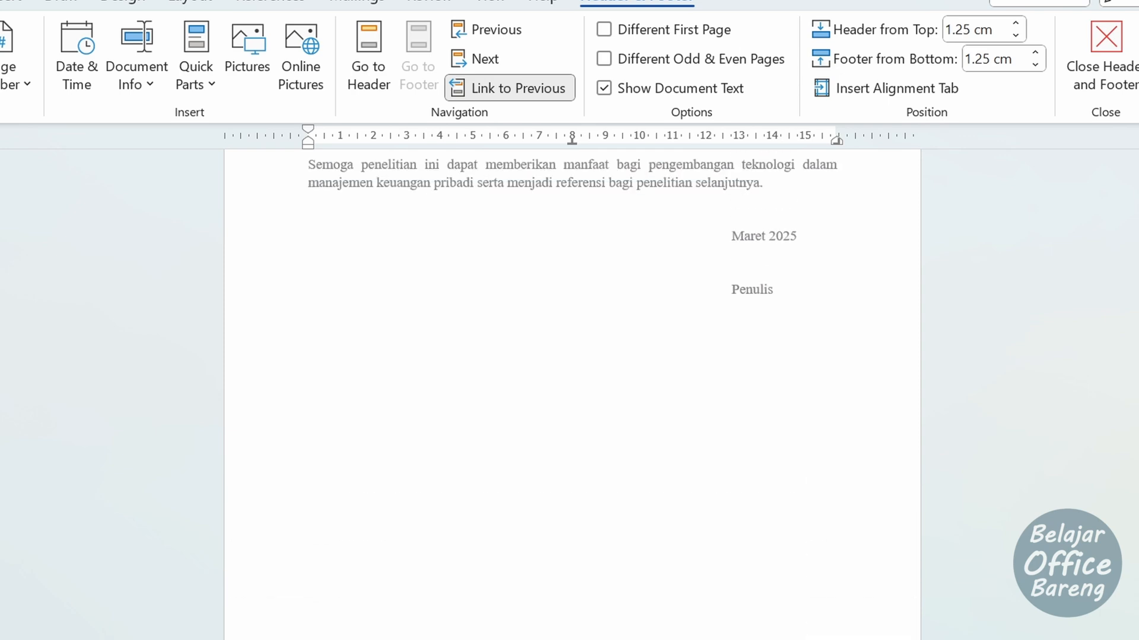
scroll(573, 392, "up", 10)
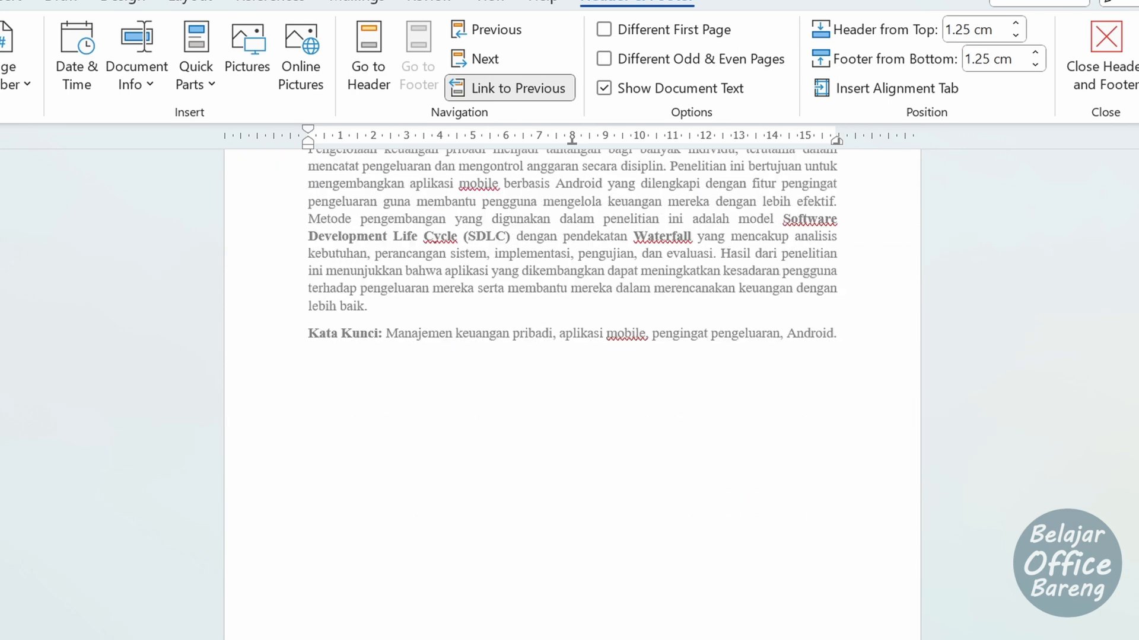
scroll(573, 392, "up", 5)
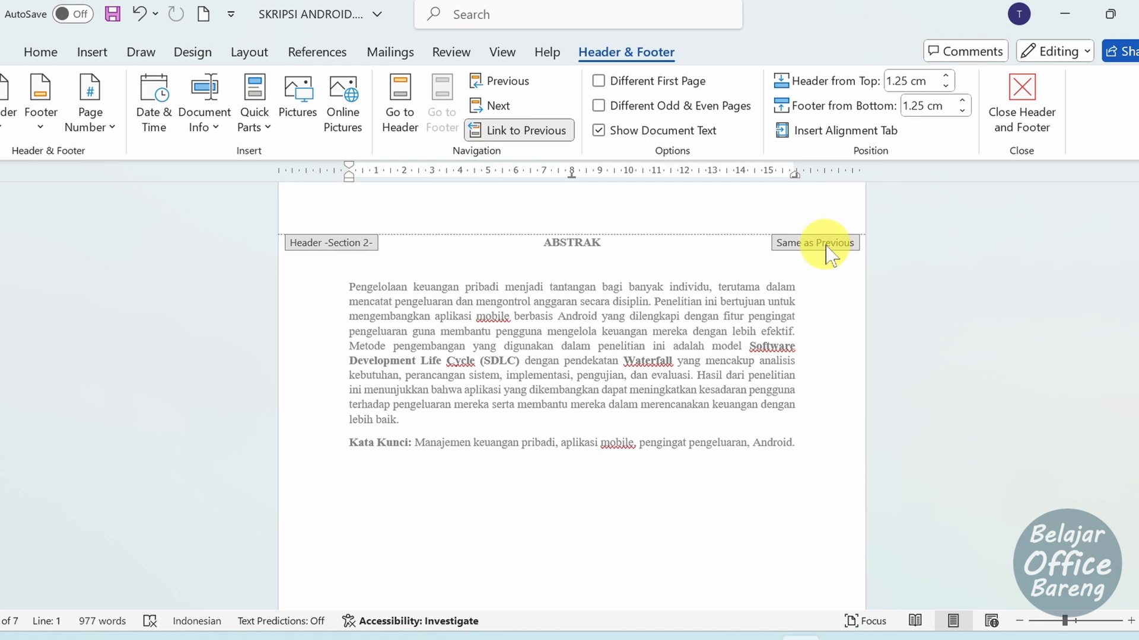
Unlink the Section 2 footer on the ABSTRAK page from the previous section
scroll(729, 386, "down", 5)
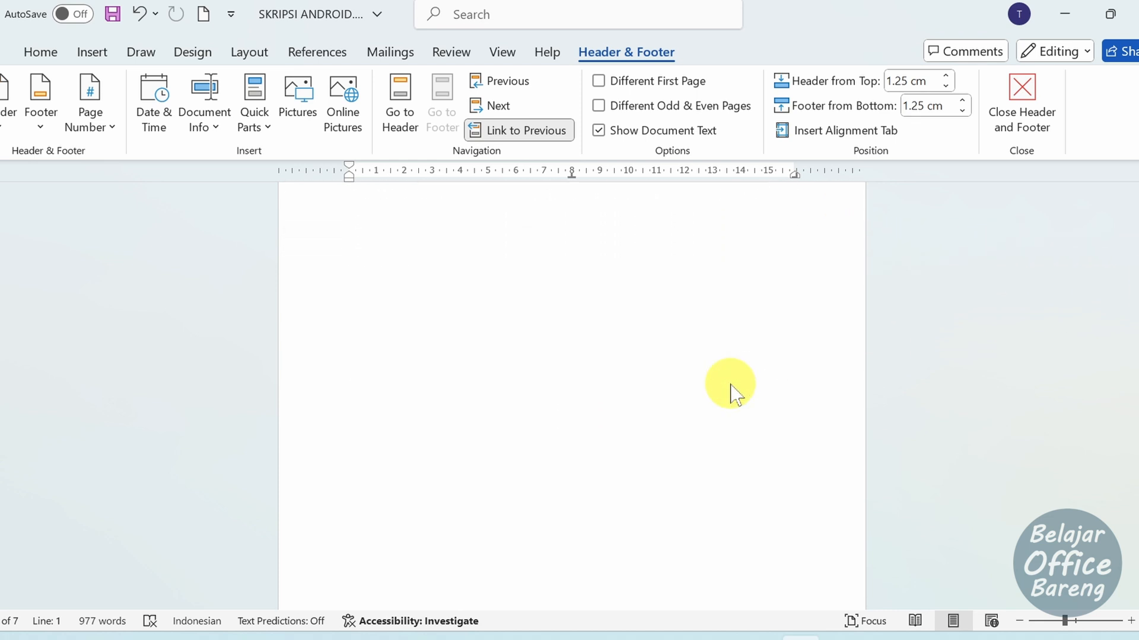
scroll(730, 389, "down", 2)
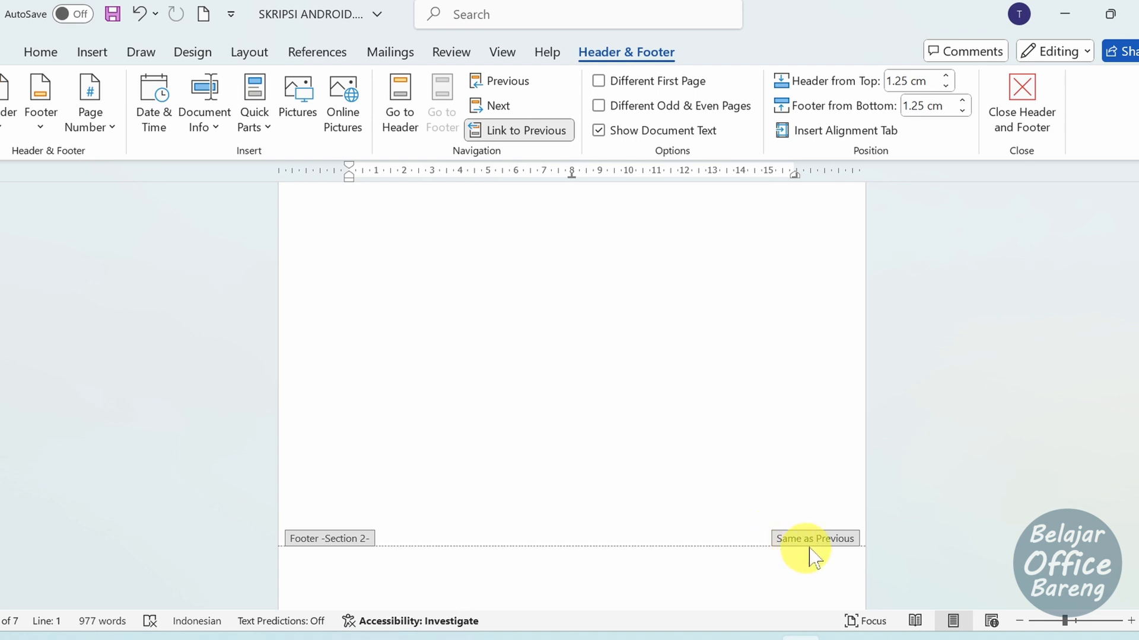
left_click(615, 579)
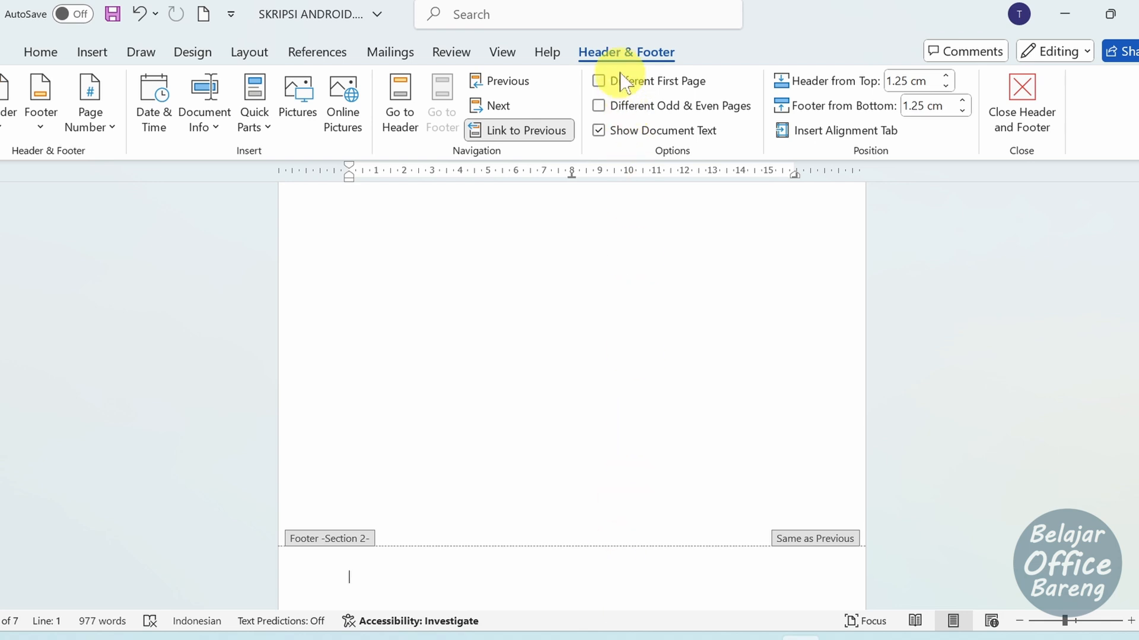
left_click(539, 131)
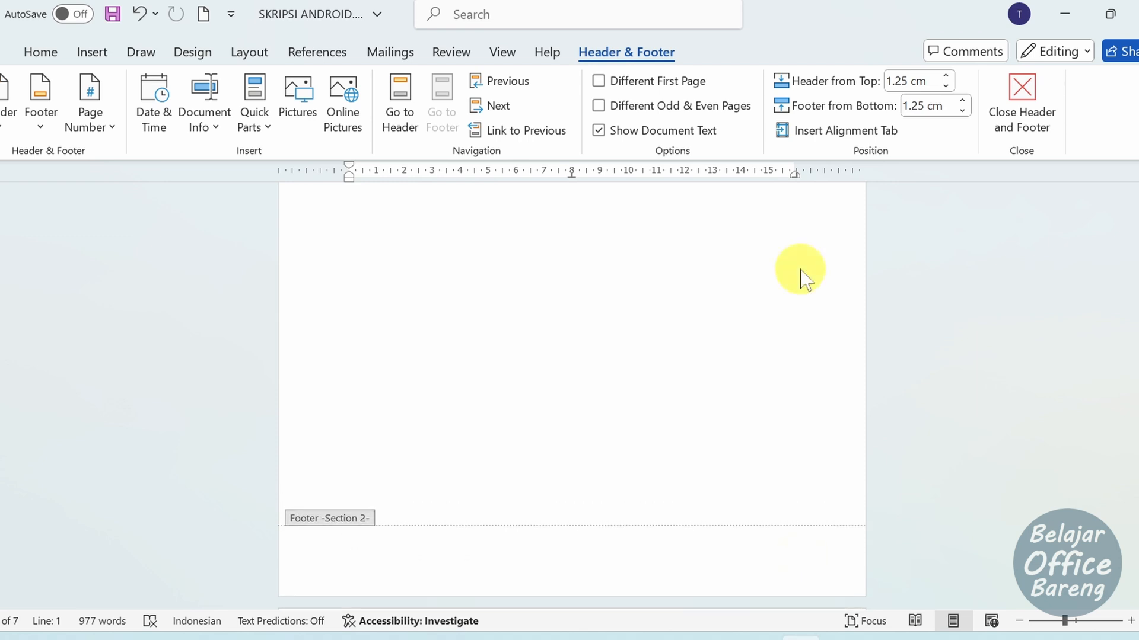
Check the Link to Previous setting of the Section 2 header above the ABSTRAK heading
scroll(800, 276, "up", 7)
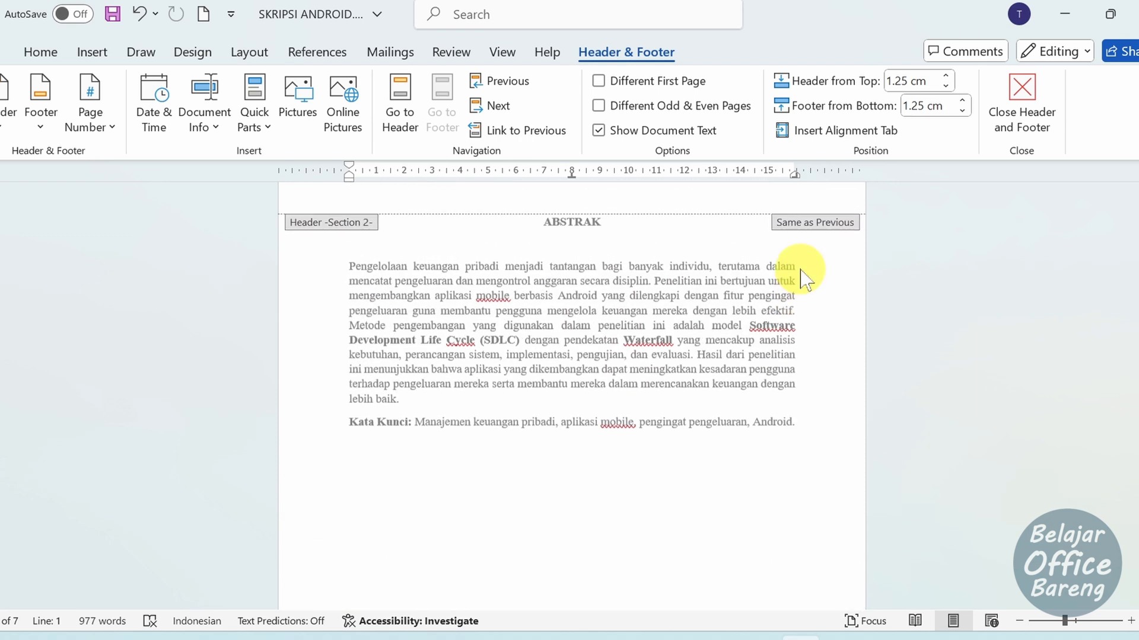
left_click(587, 282)
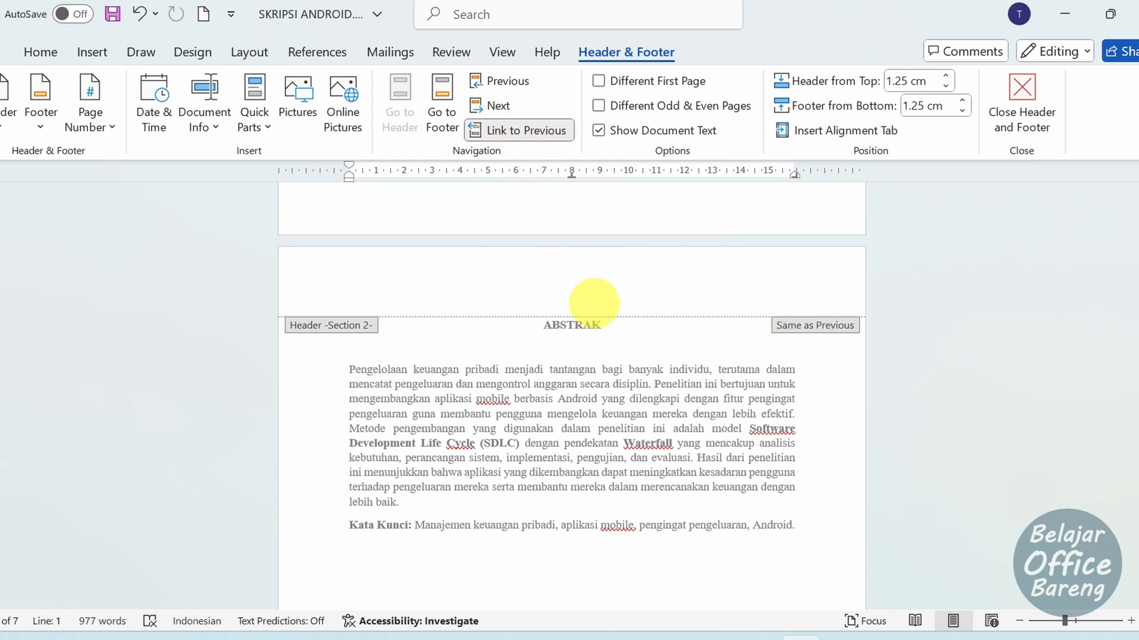
scroll(540, 307, "down", 8)
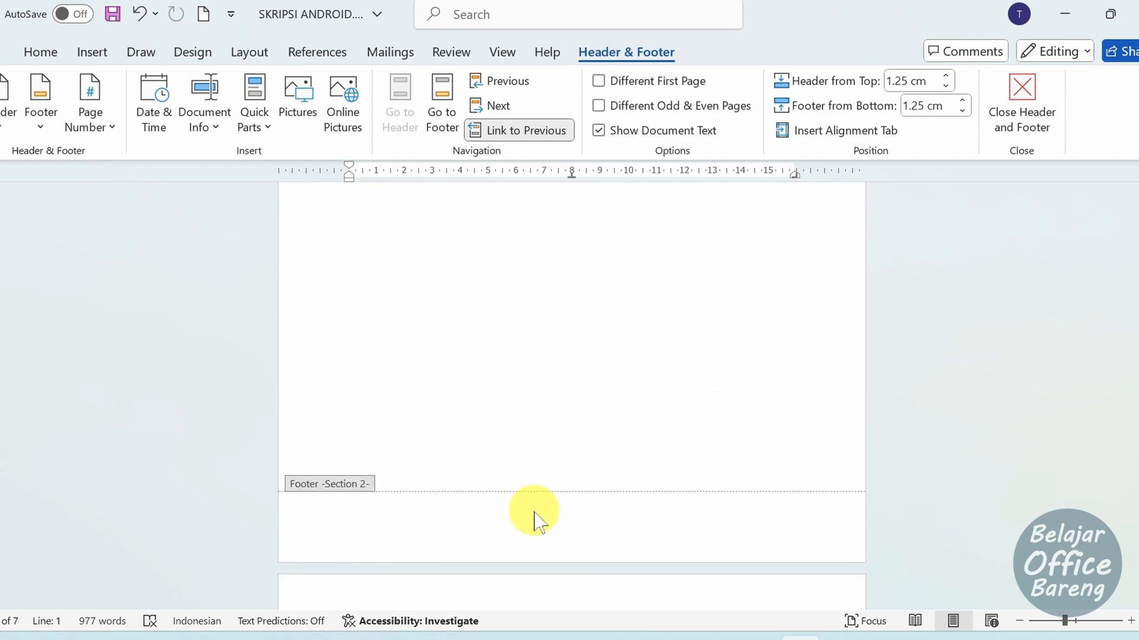
Insert a centred bottom-of-page number in the Section 2 footer using the Nomor Biasa 2 style
left_click(534, 515)
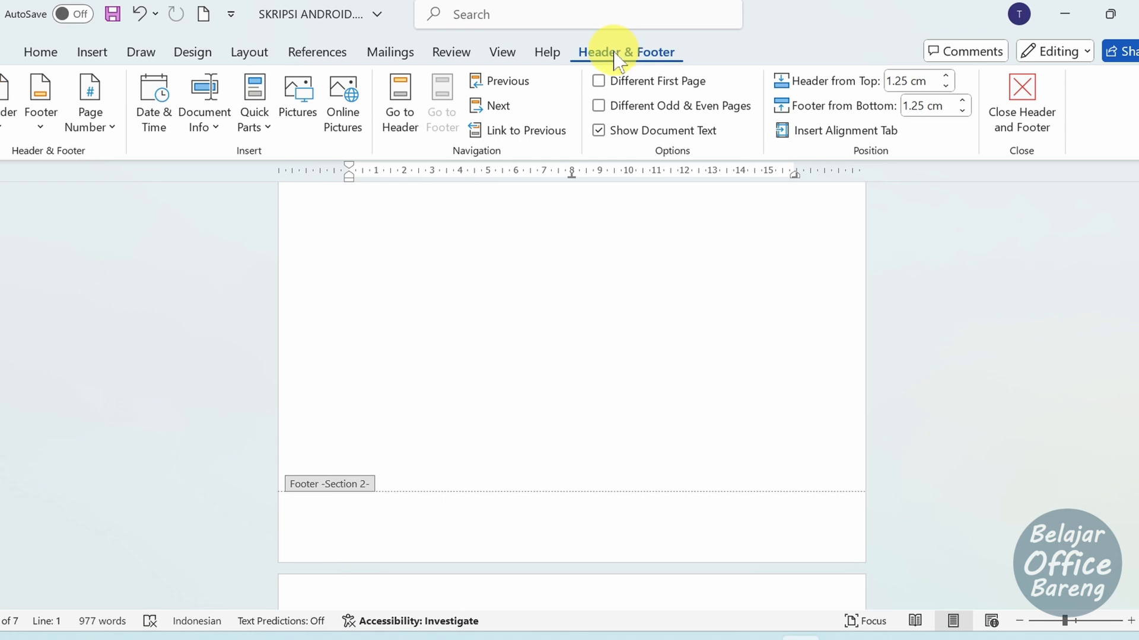
left_click(83, 126)
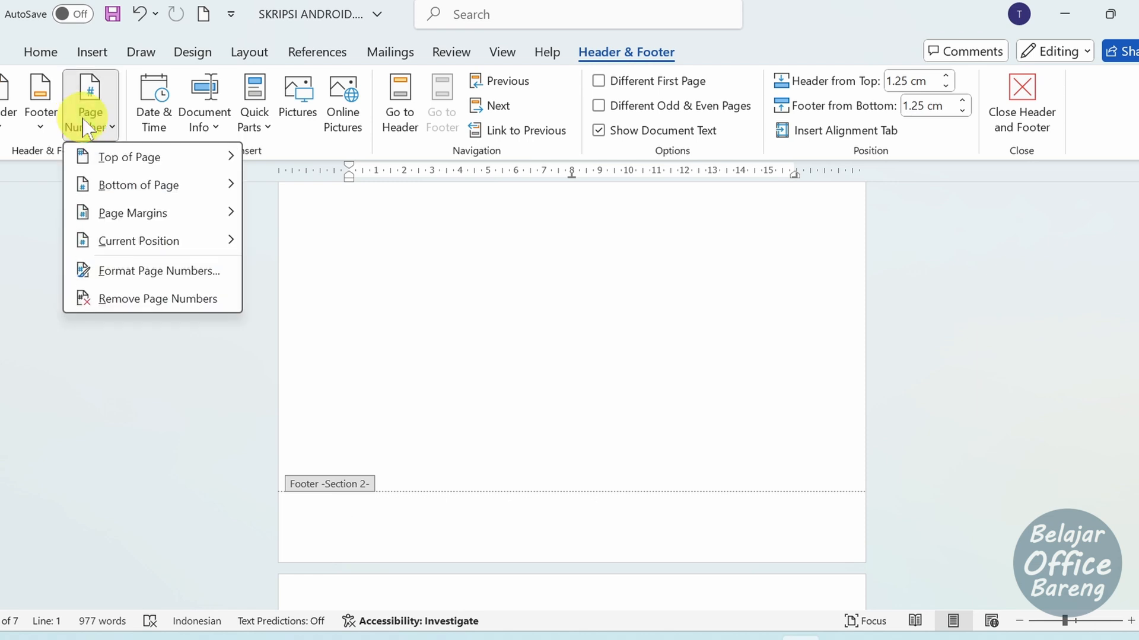
left_click(125, 153)
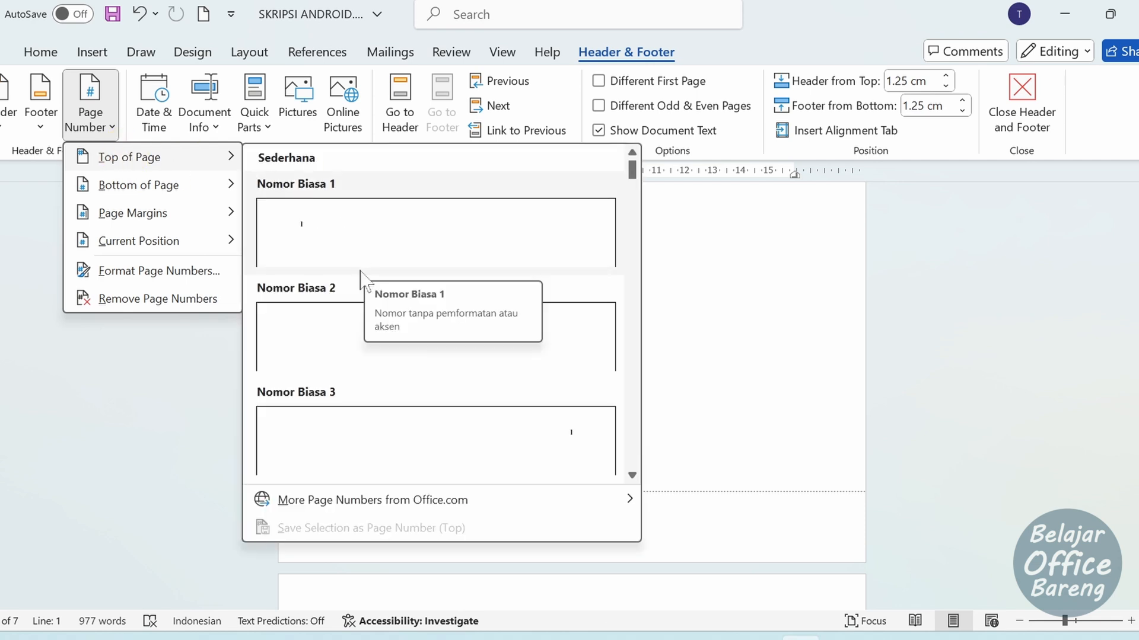
mouse_move(182, 195)
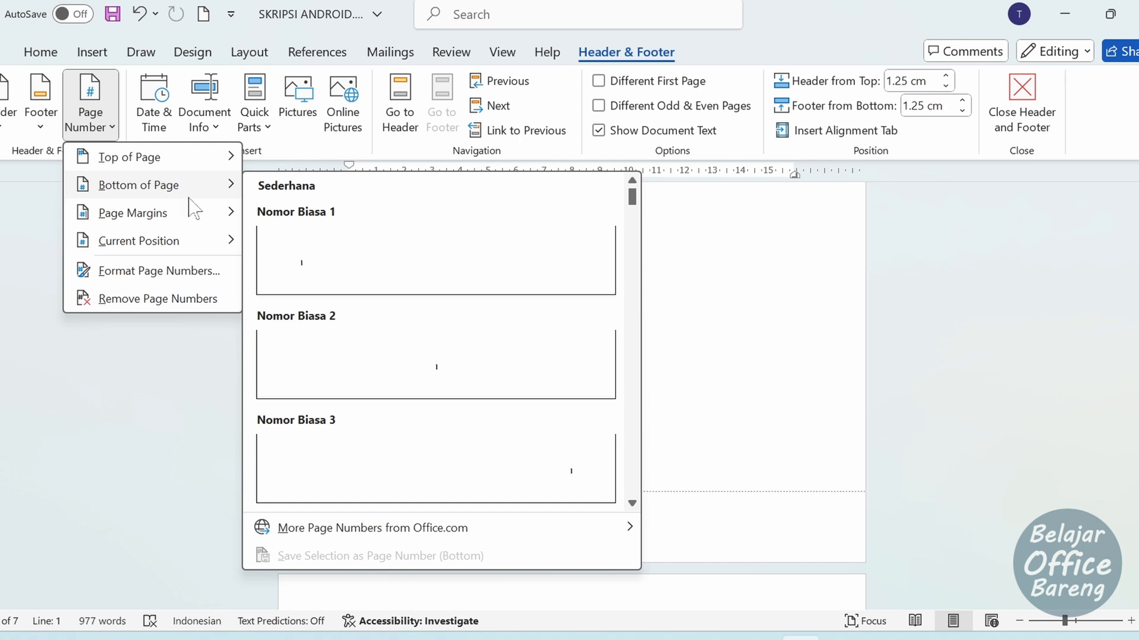
scroll(452, 355, "down", 3)
scroll(423, 331, "up", 3)
left_click(453, 378)
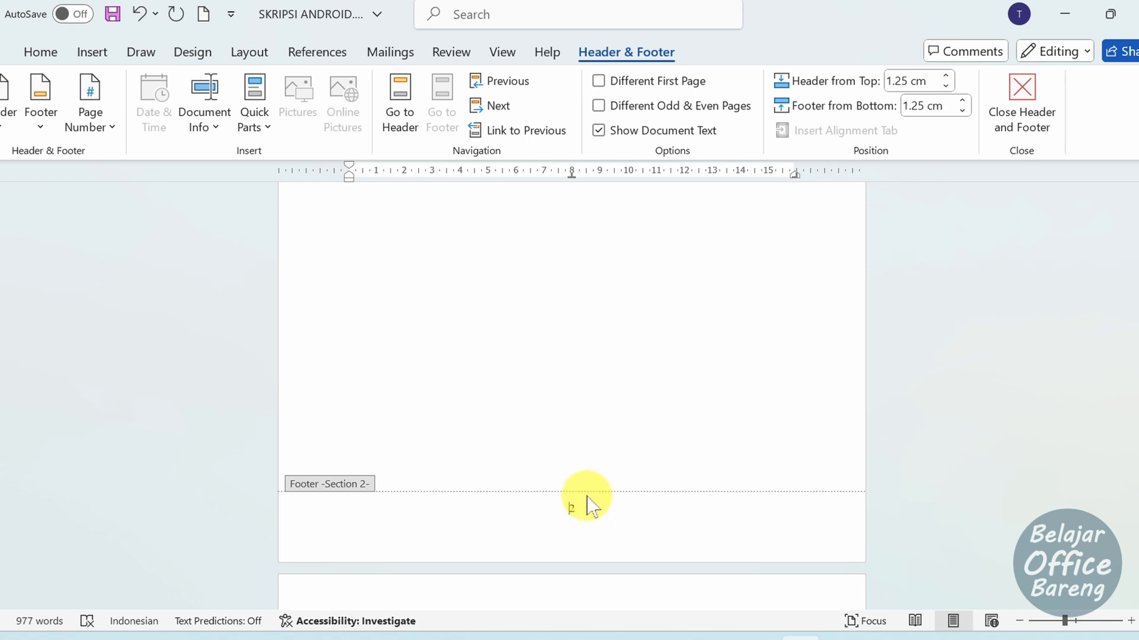
Format the Section 2 page numbers as i, ii, iii and start the numbering at i
left_click(111, 121)
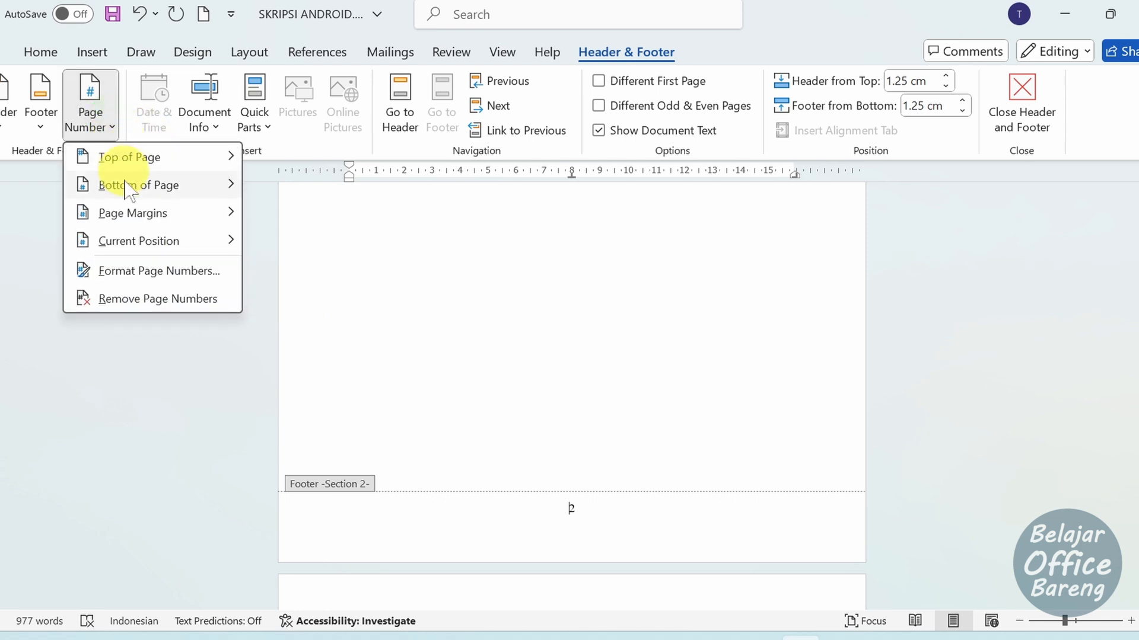
left_click(190, 270)
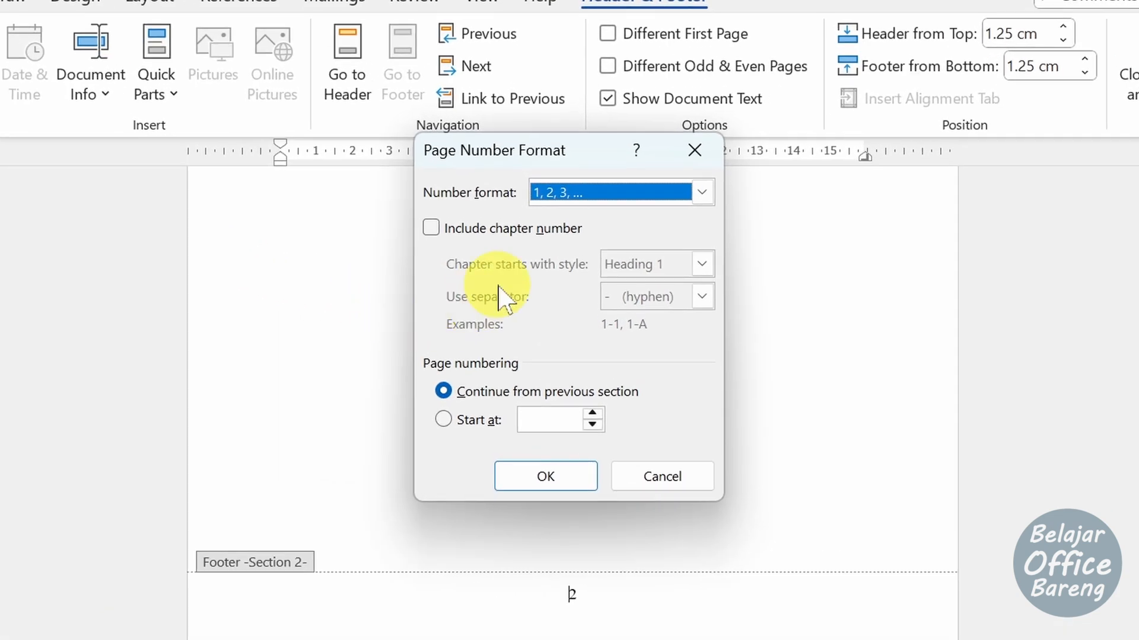
left_click(549, 195)
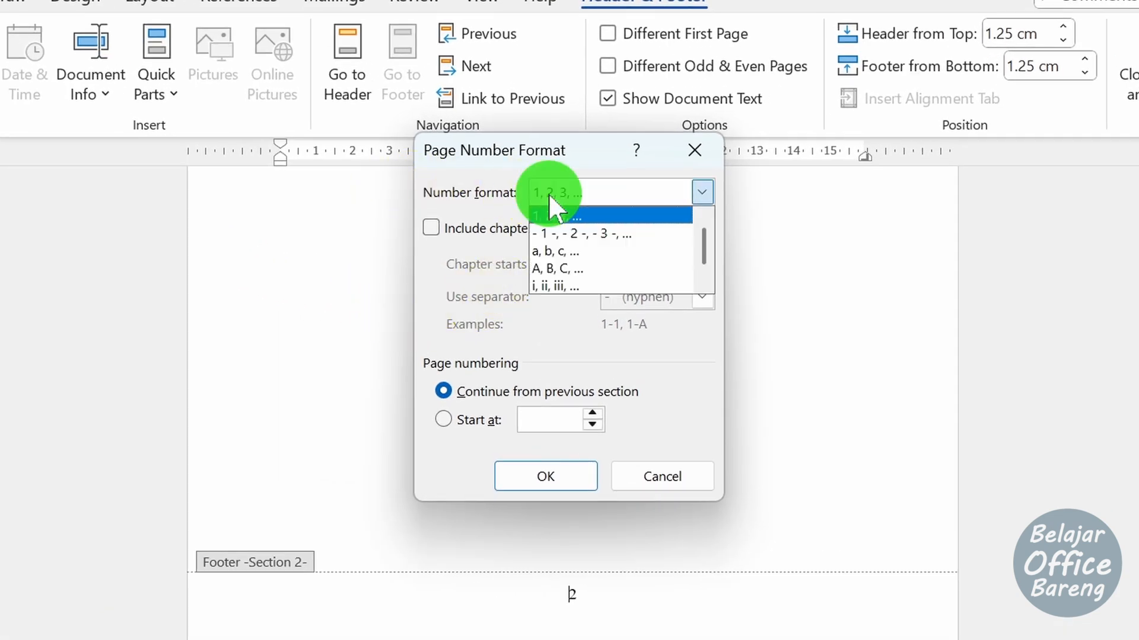
left_click(584, 286)
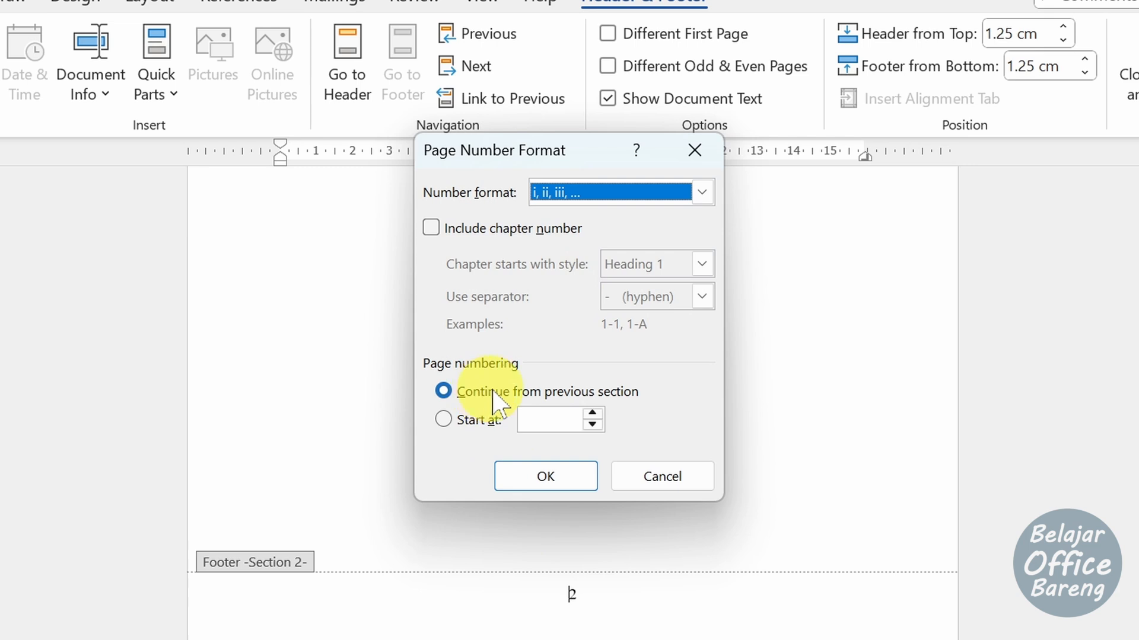
left_click(443, 420)
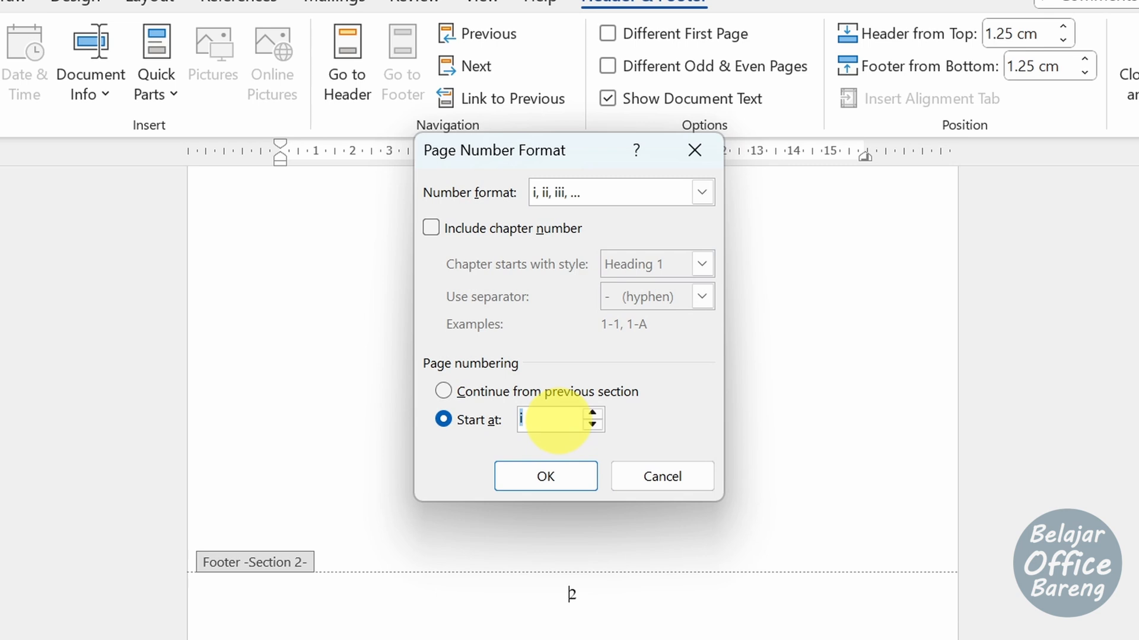
left_click(574, 475)
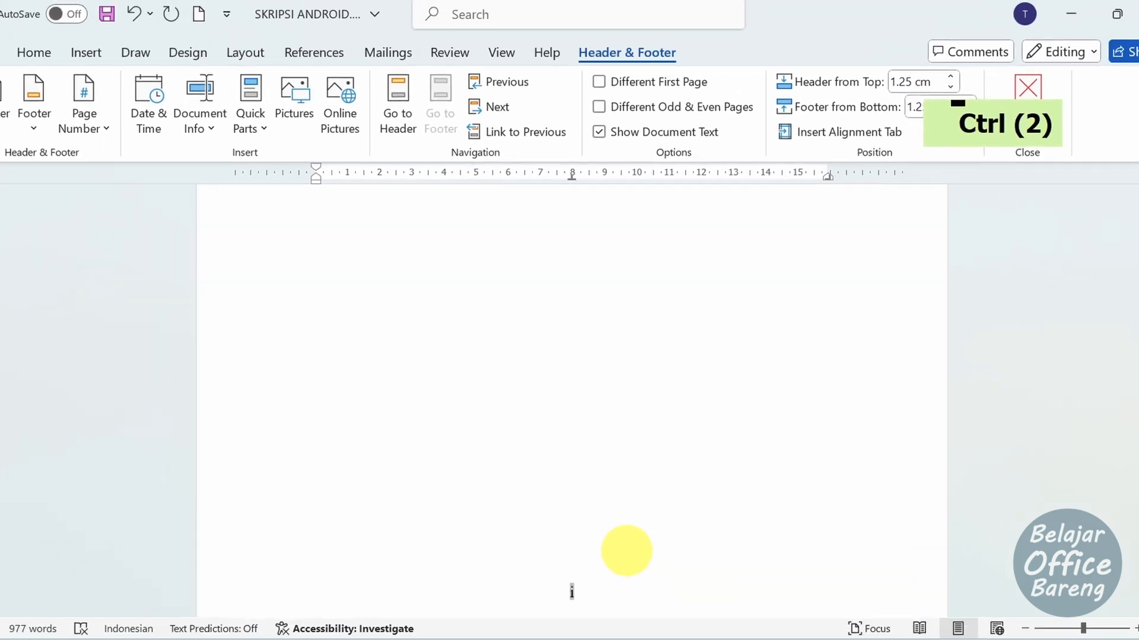
Examine the footer page numbering on the cover and front matter pages, down to the start of BAB I
left_click(626, 544)
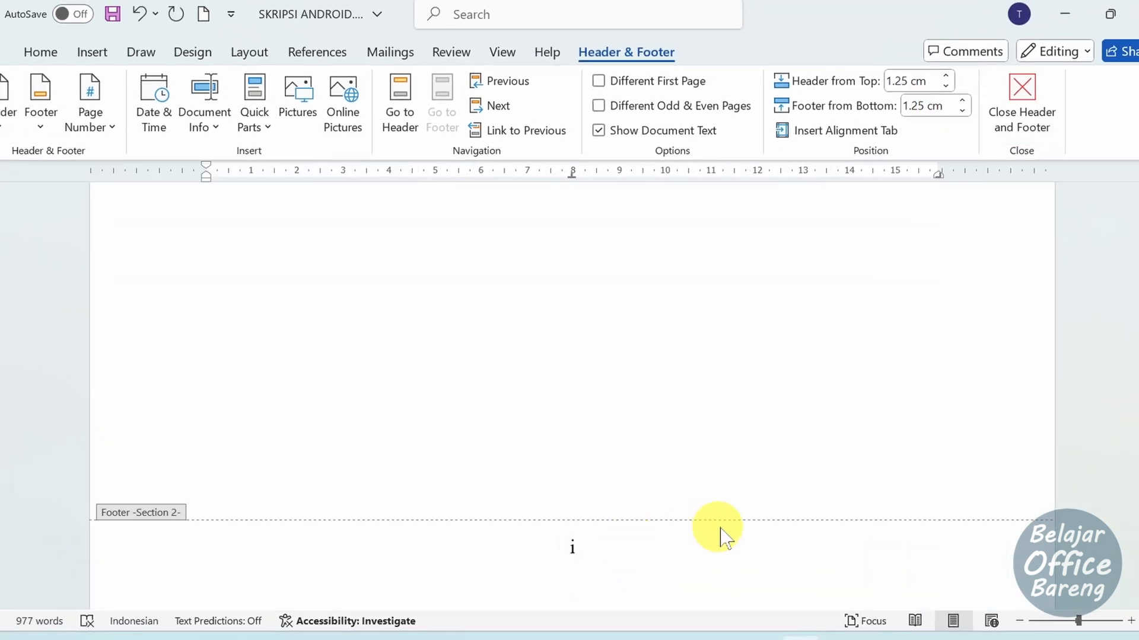
key("ctrl")
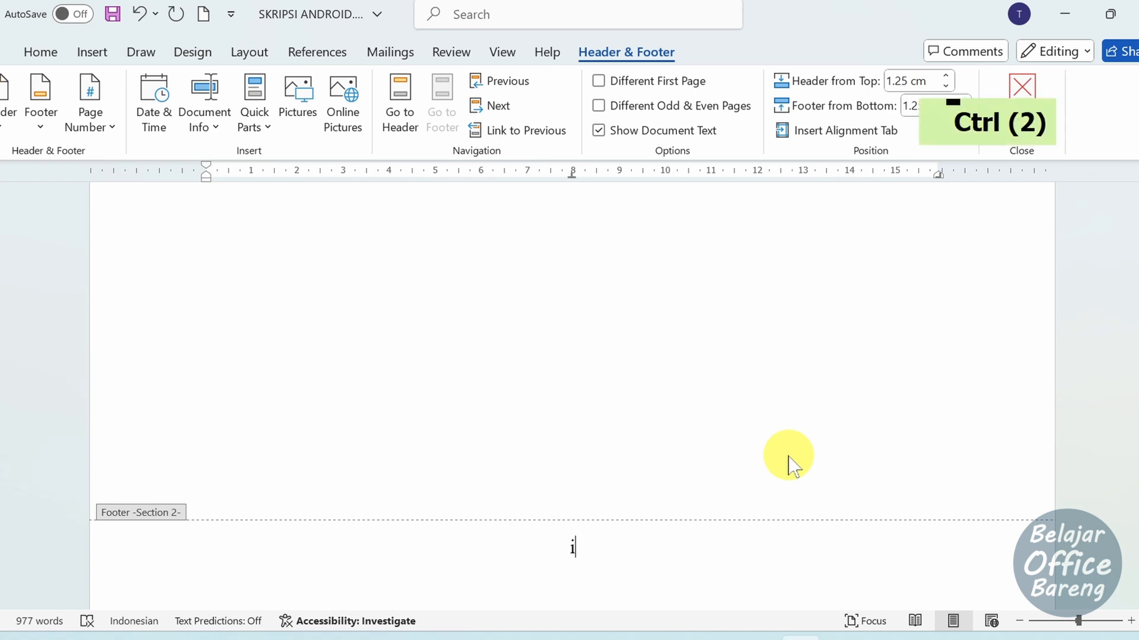
scroll(788, 465, "down", 1, "ctrl")
scroll(785, 469, "up", 10)
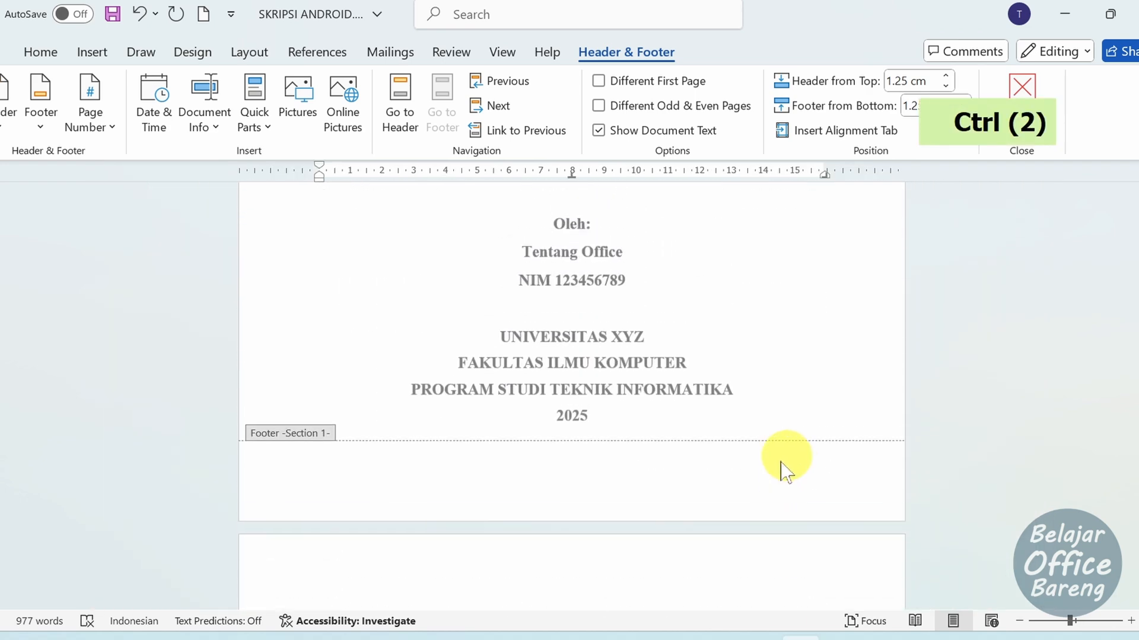
scroll(620, 516, "up", 1)
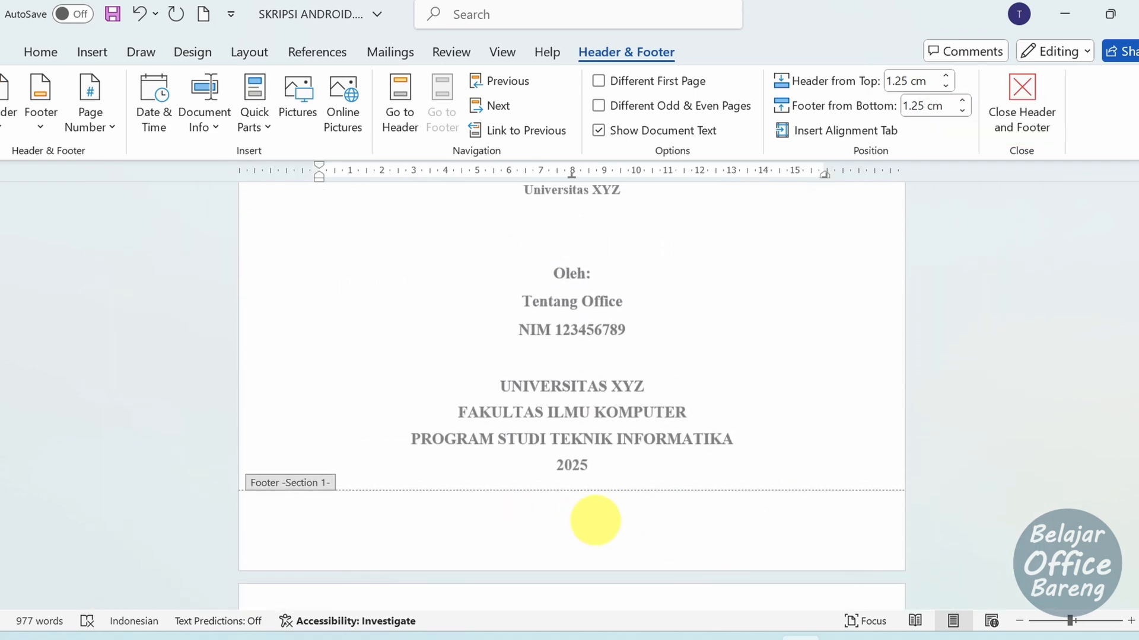
scroll(596, 520, "down", 20)
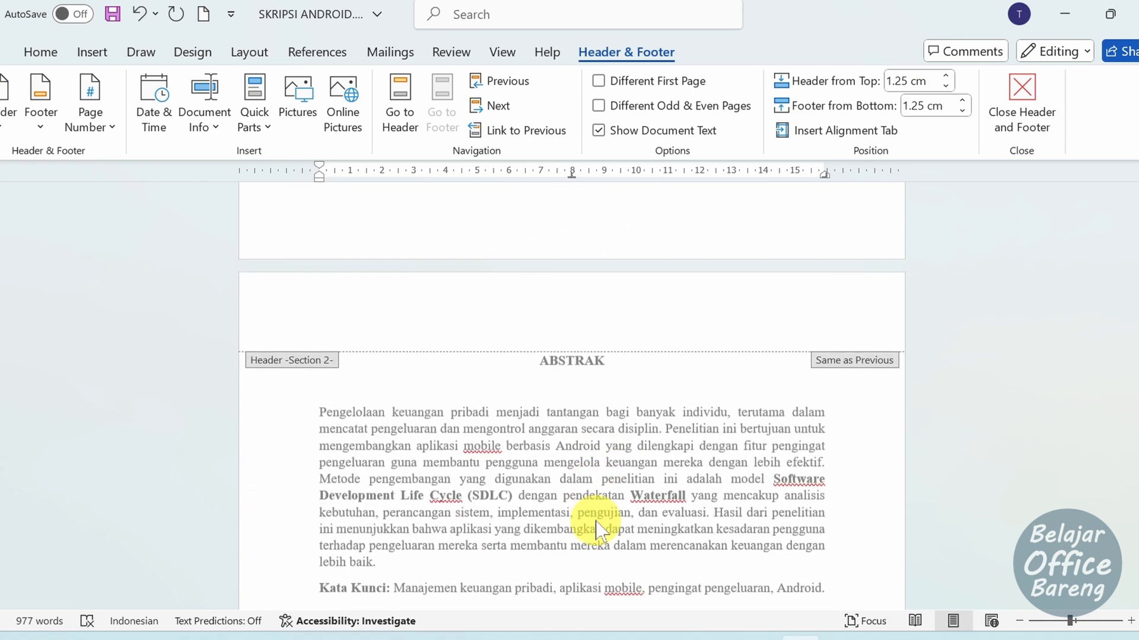
scroll(596, 521, "down", 10)
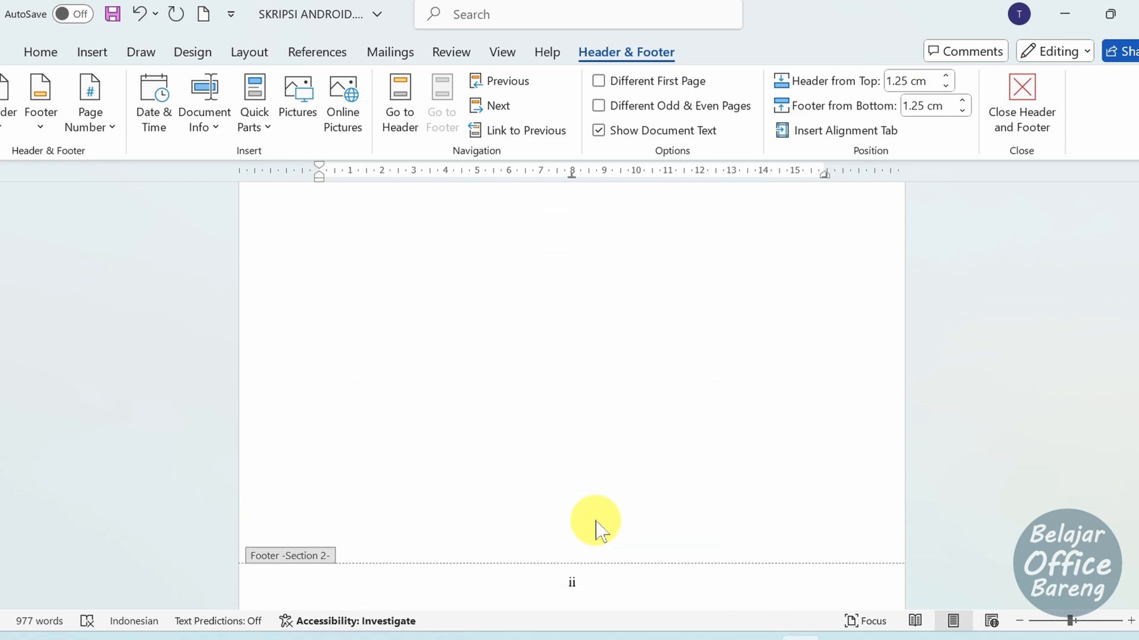
scroll(605, 539, "down", 12)
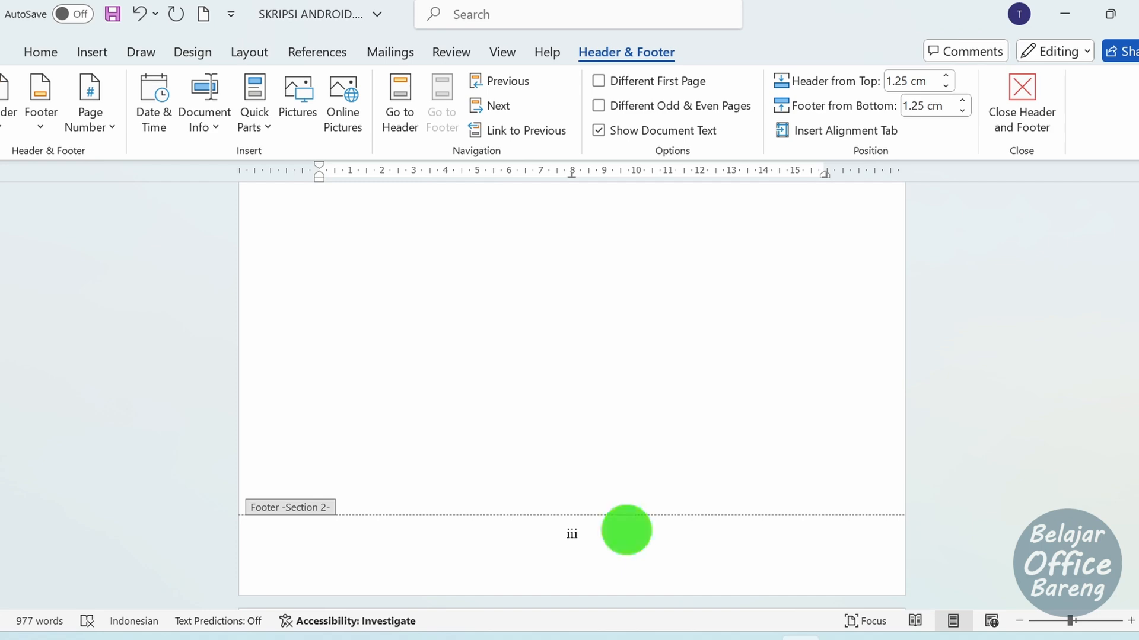
scroll(627, 531, "down", 5)
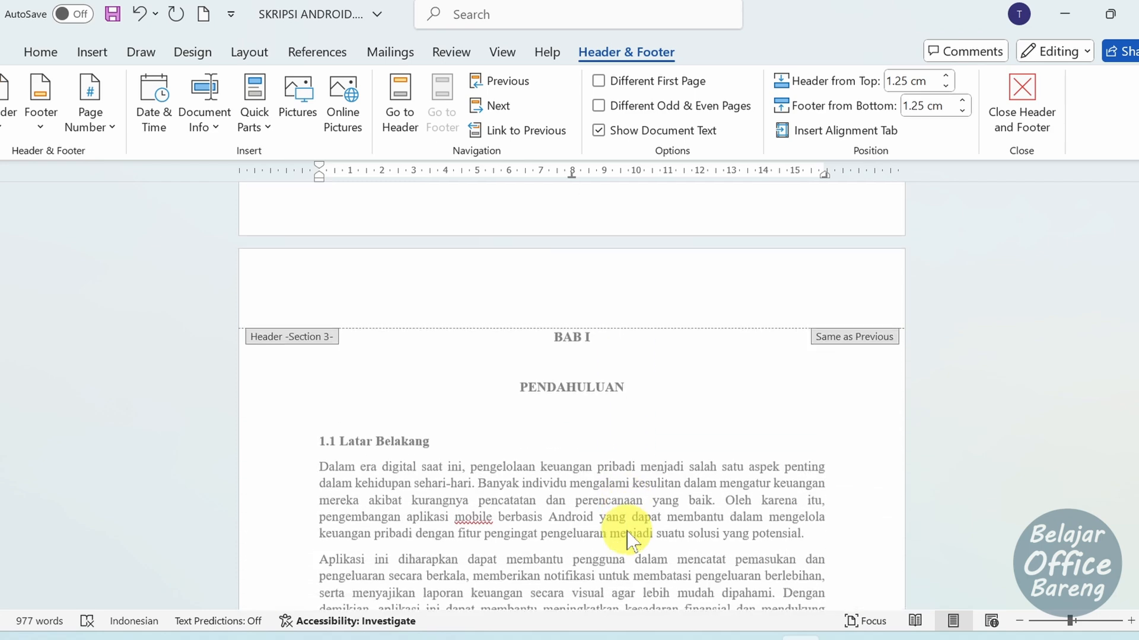
Turn off Link to Previous for the Section 3 footer on the BAB I page
scroll(628, 537, "down", 10)
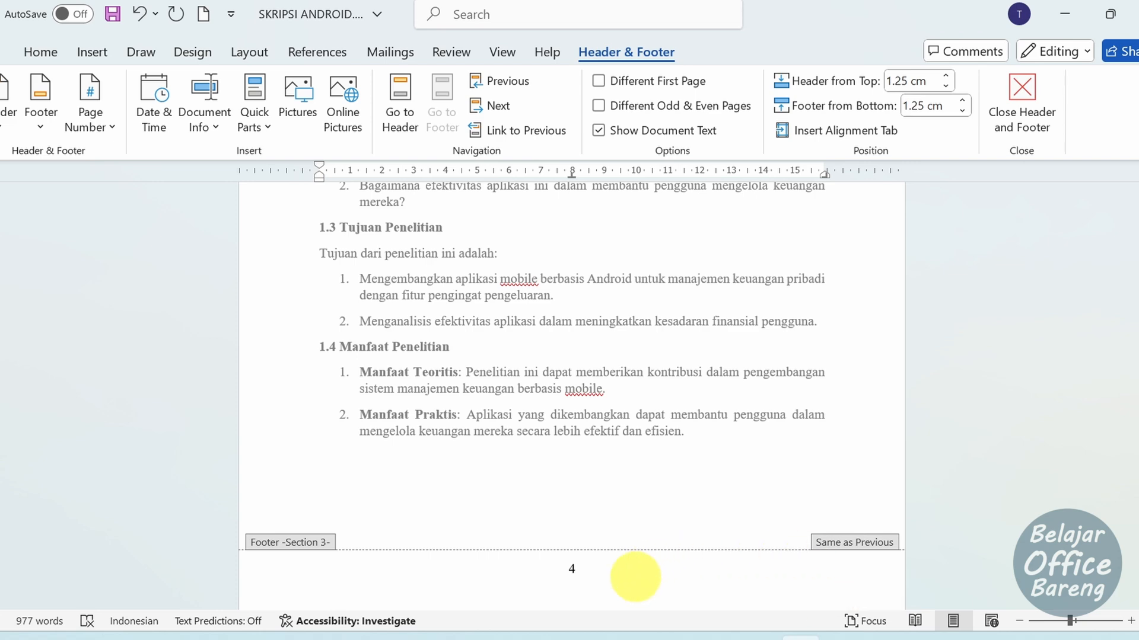
left_click(635, 577)
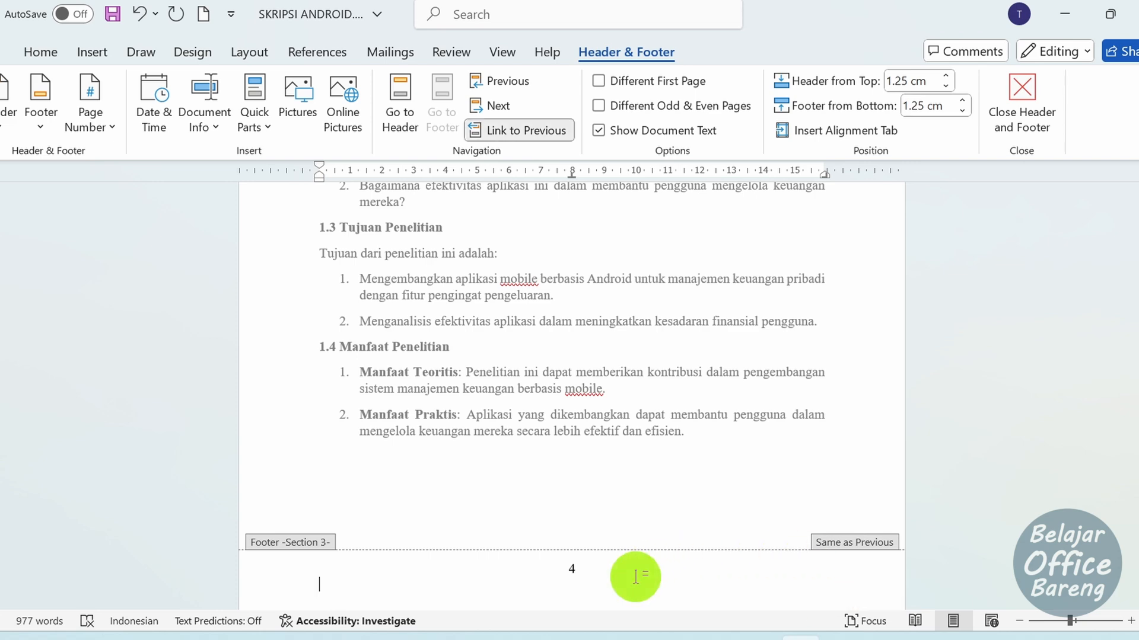
left_click(529, 135)
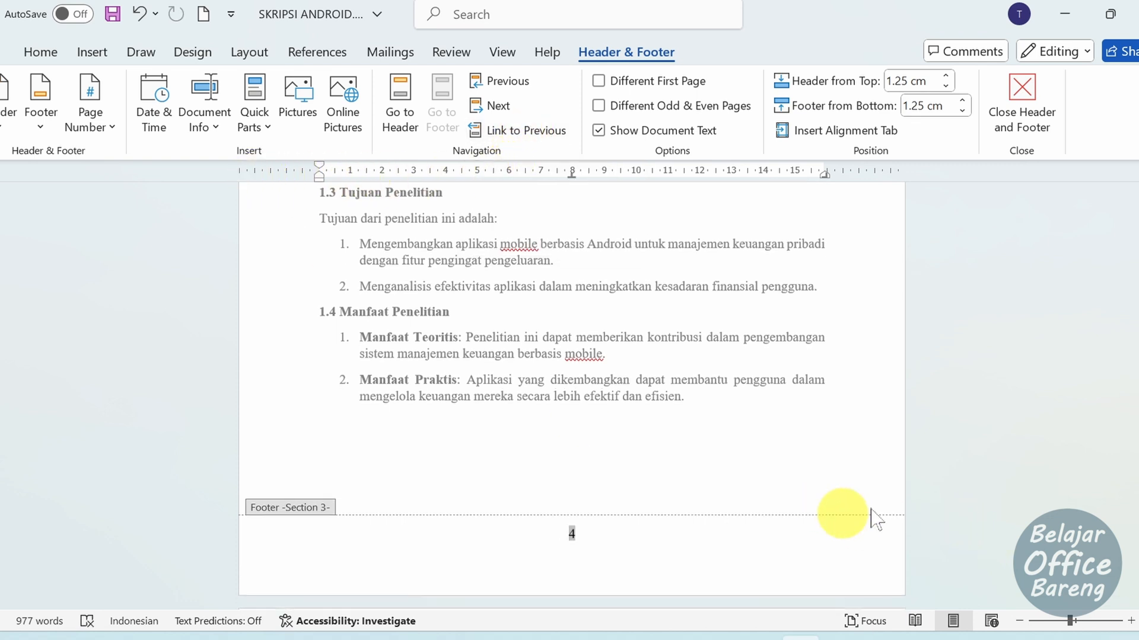
Set the Section 3 page numbering to start at 1 instead of continuing from the previous section
left_click(92, 131)
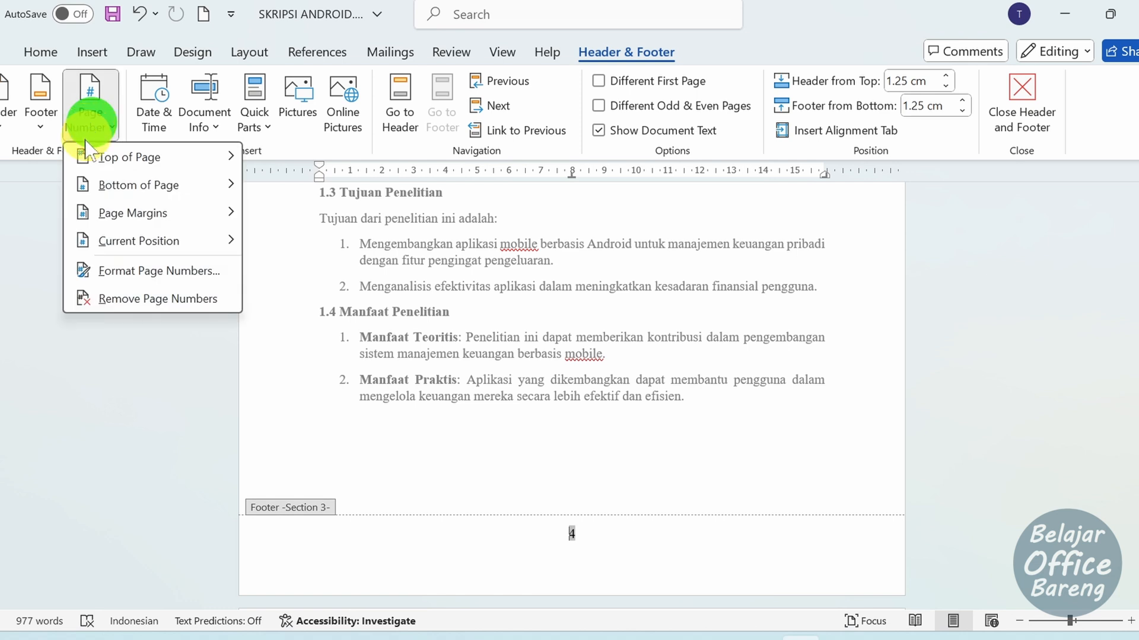
left_click(148, 273)
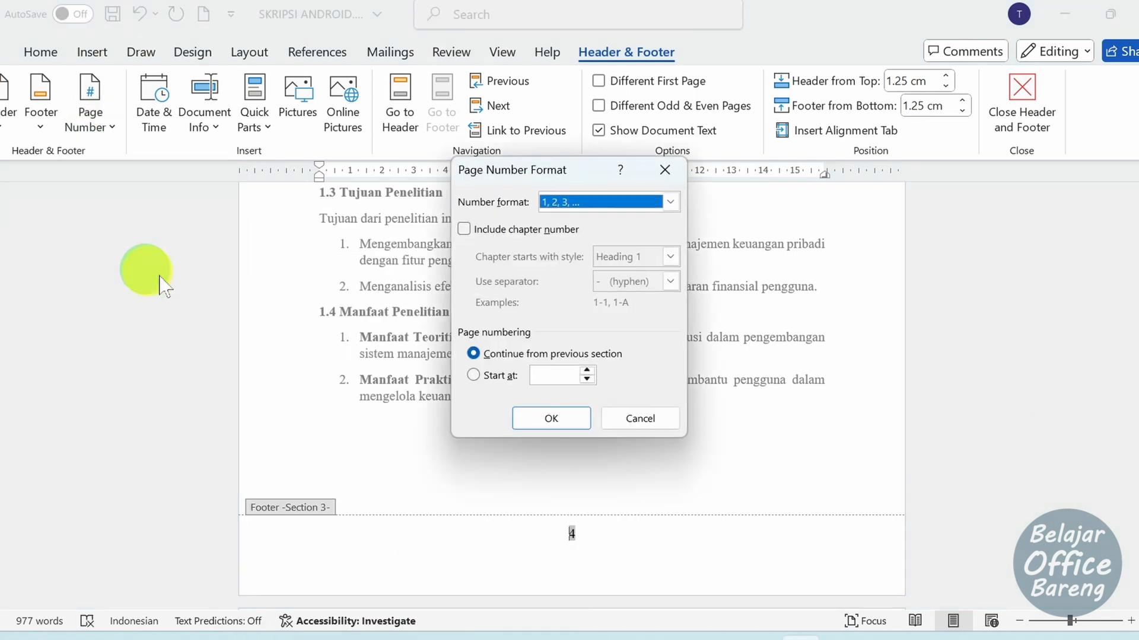
left_click(476, 377)
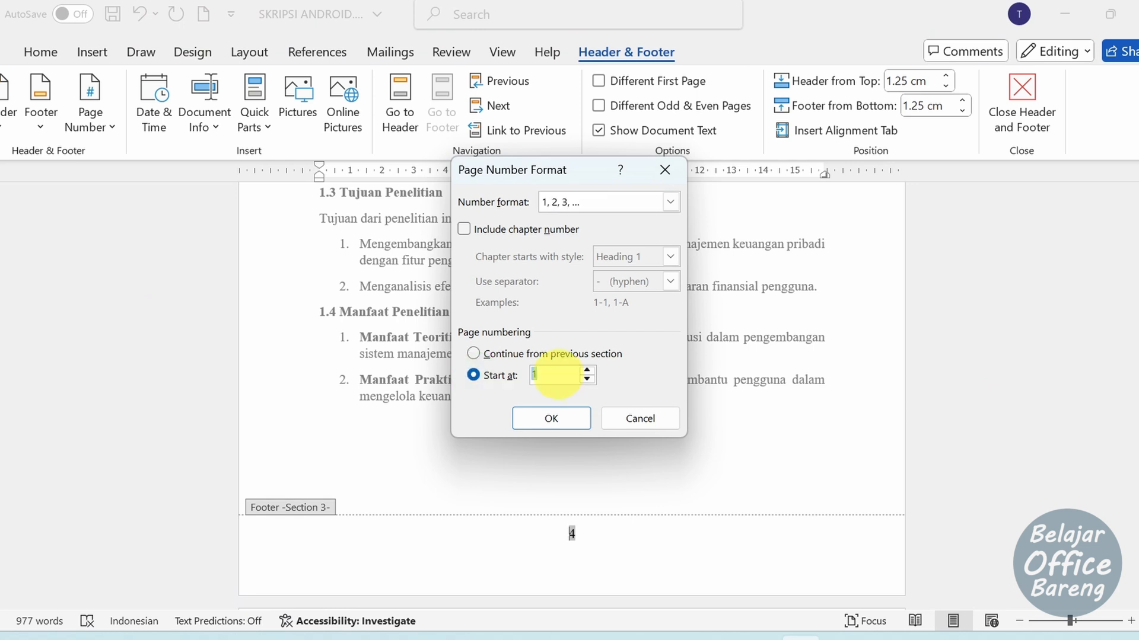
left_click(558, 423)
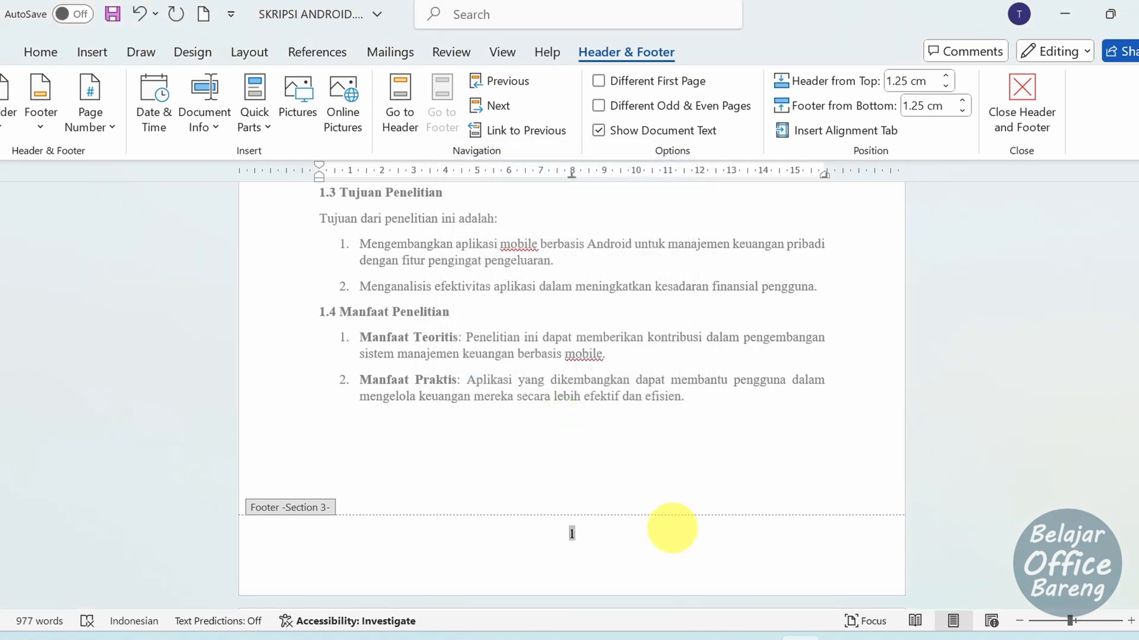
Review the footer page numbers through the chapters to the last page, then back through the front matter to the cover
scroll(672, 527, "down", 1)
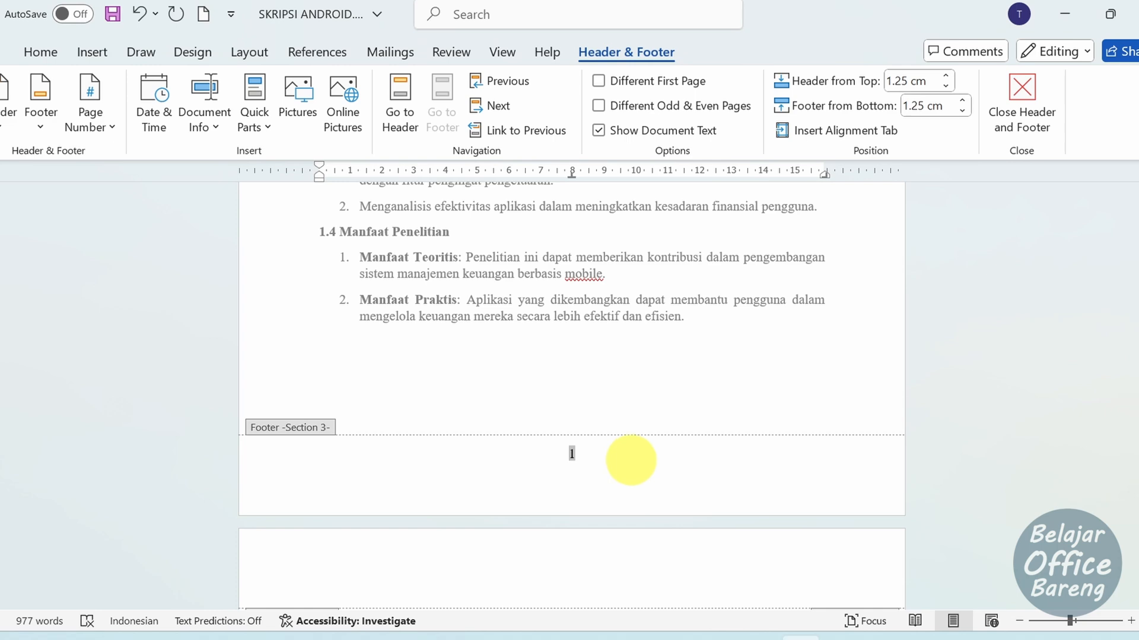
scroll(631, 463, "down", 6)
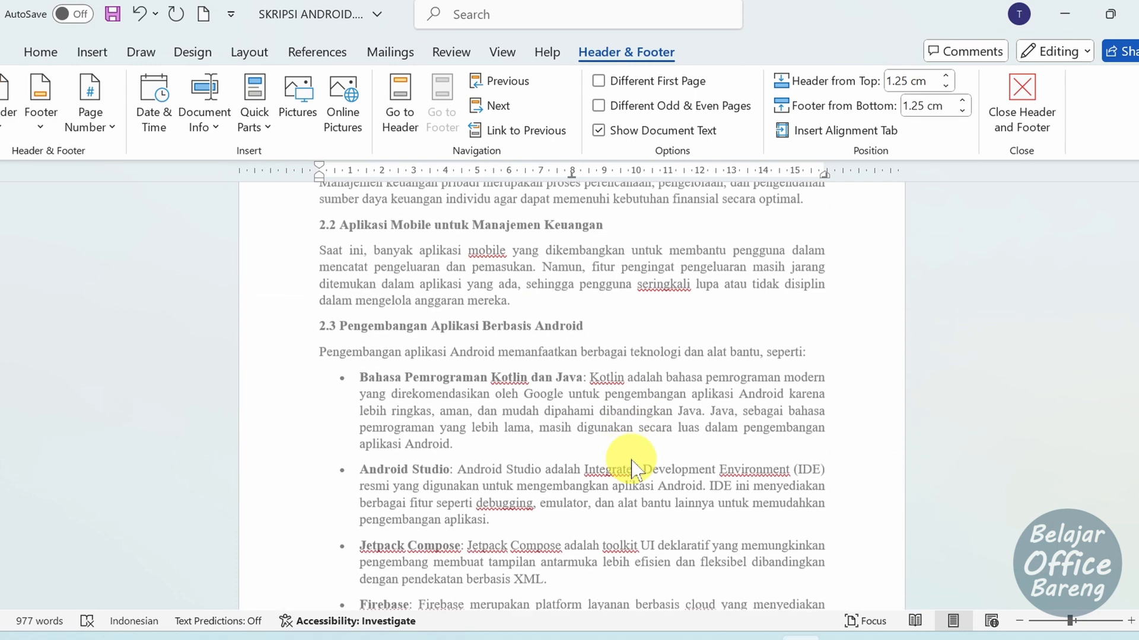
scroll(631, 469, "down", 15)
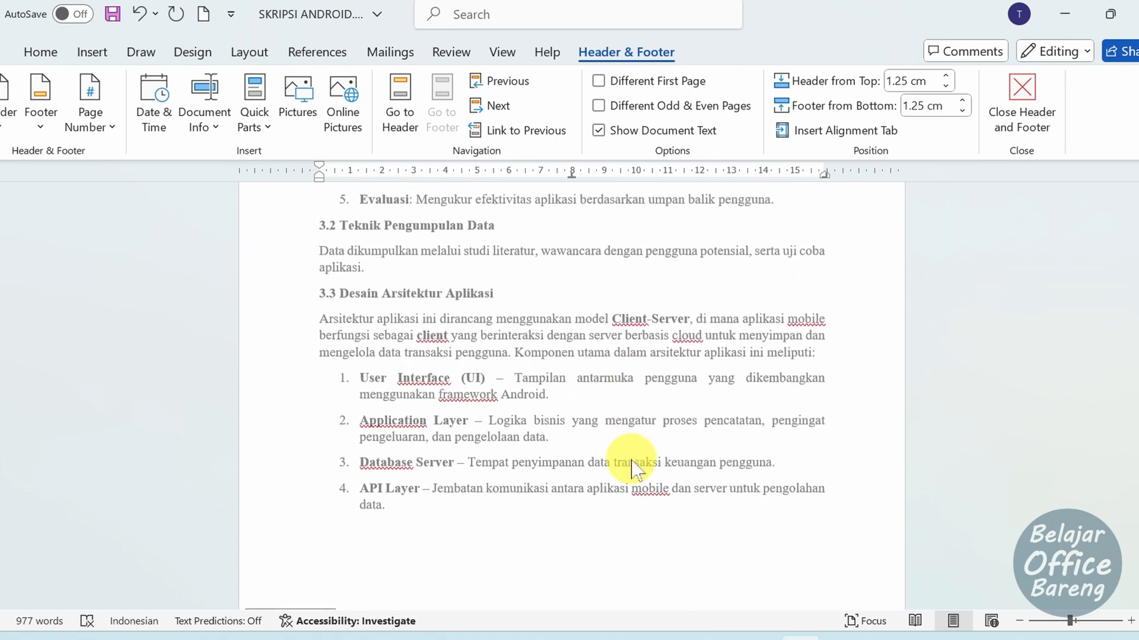
scroll(632, 464, "down", 2)
scroll(610, 534, "up", 1, "ctrl")
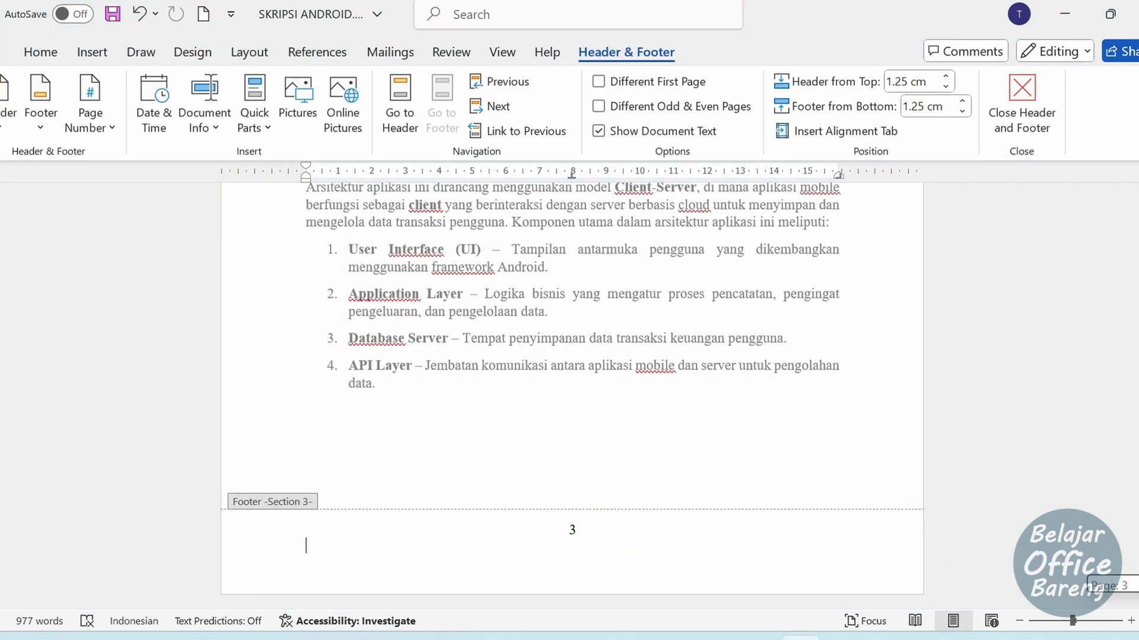
scroll(572, 392, "up", 15)
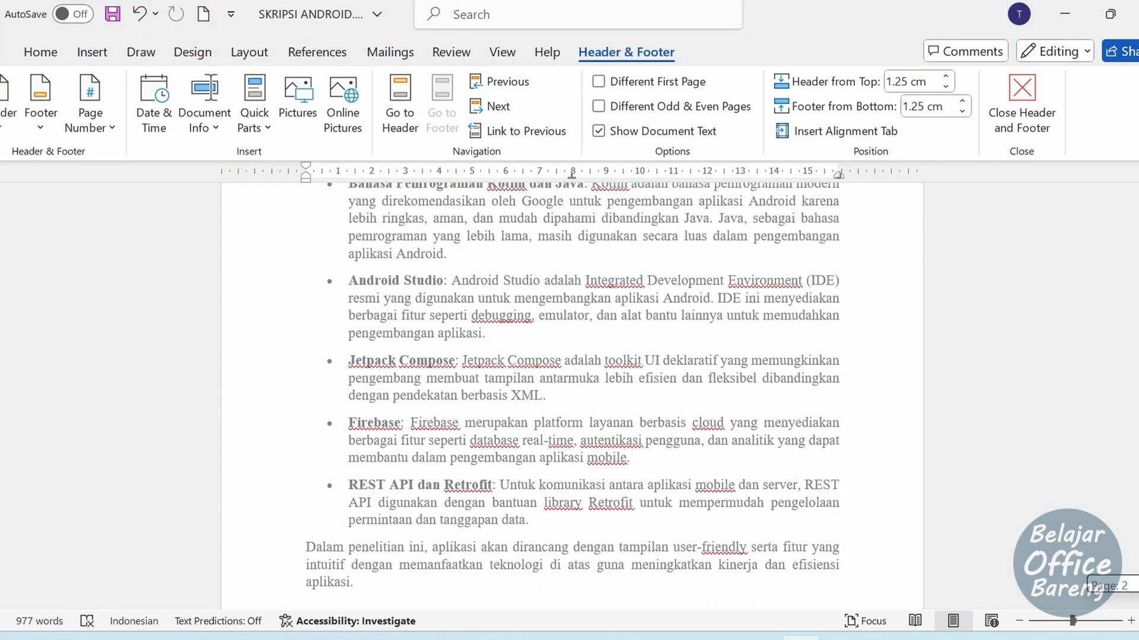
scroll(572, 396, "up", 15)
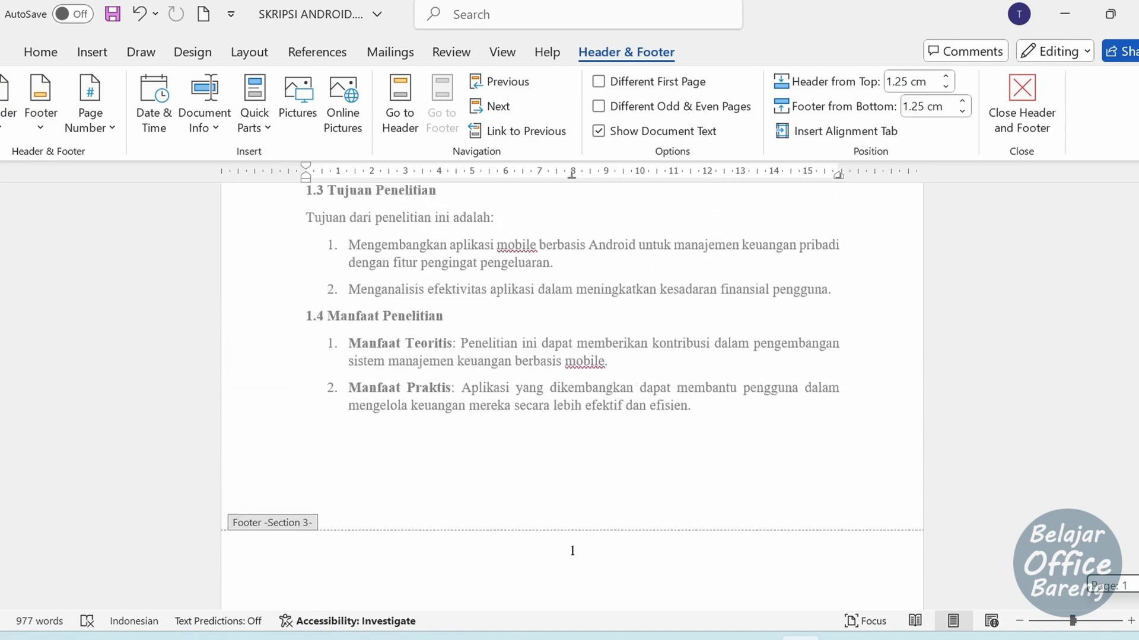
scroll(572, 392, "up", 15)
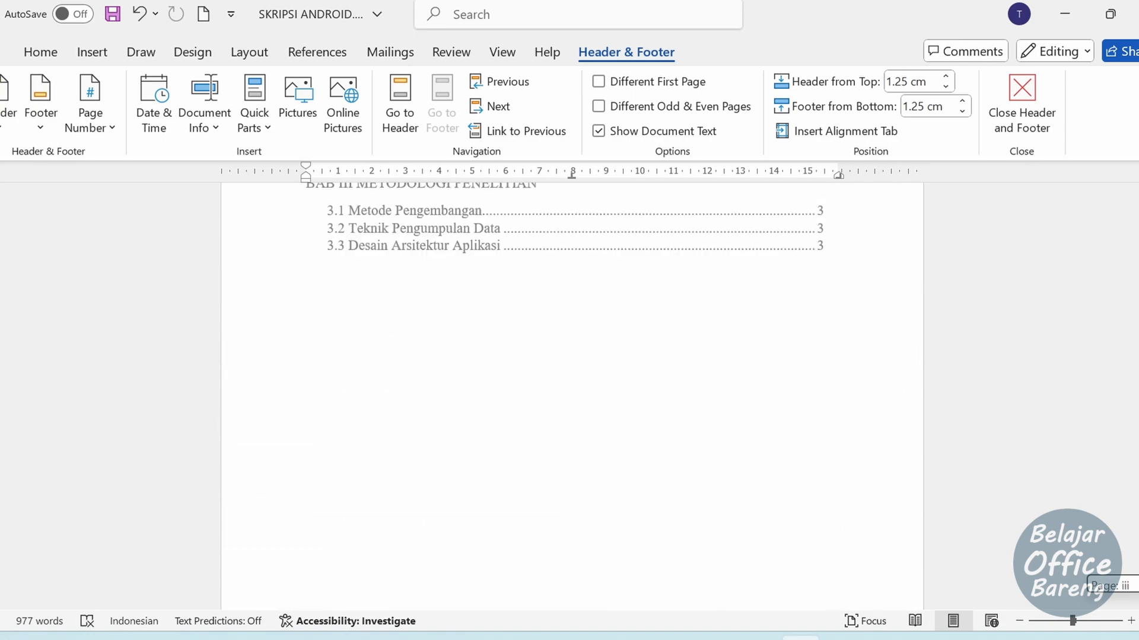
scroll(571, 391, "up", 15)
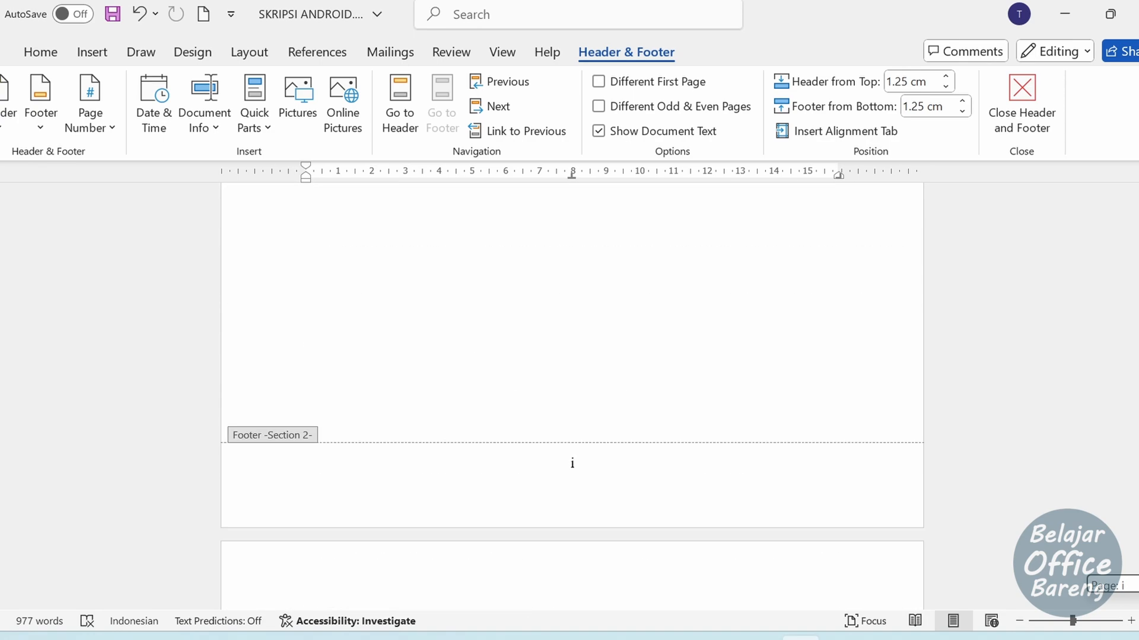
scroll(1134, 261, "up", 15)
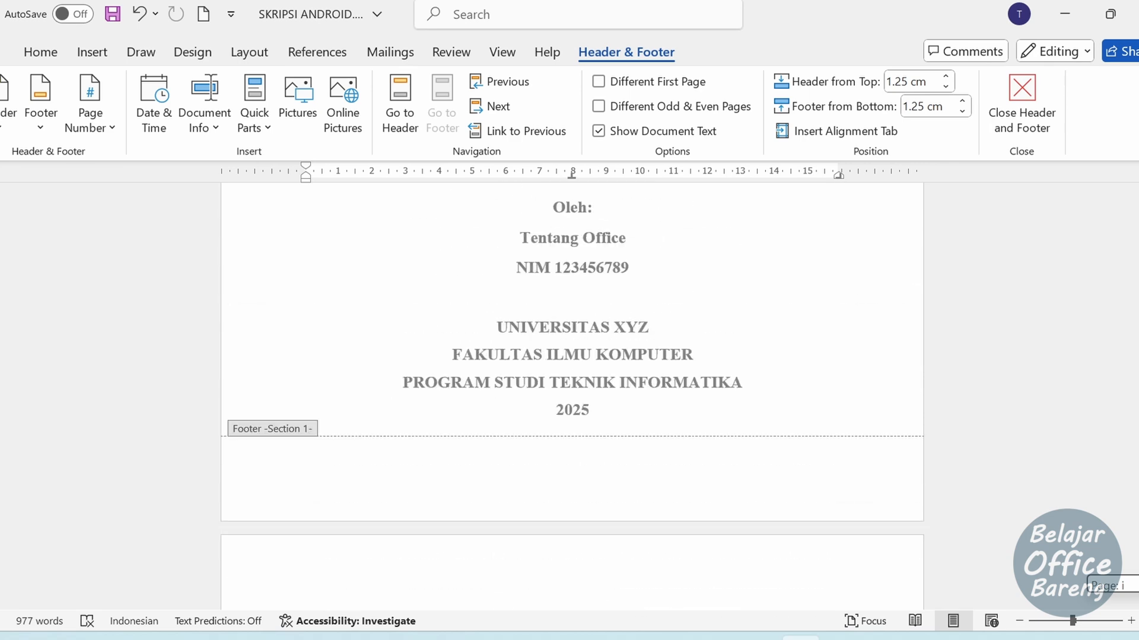